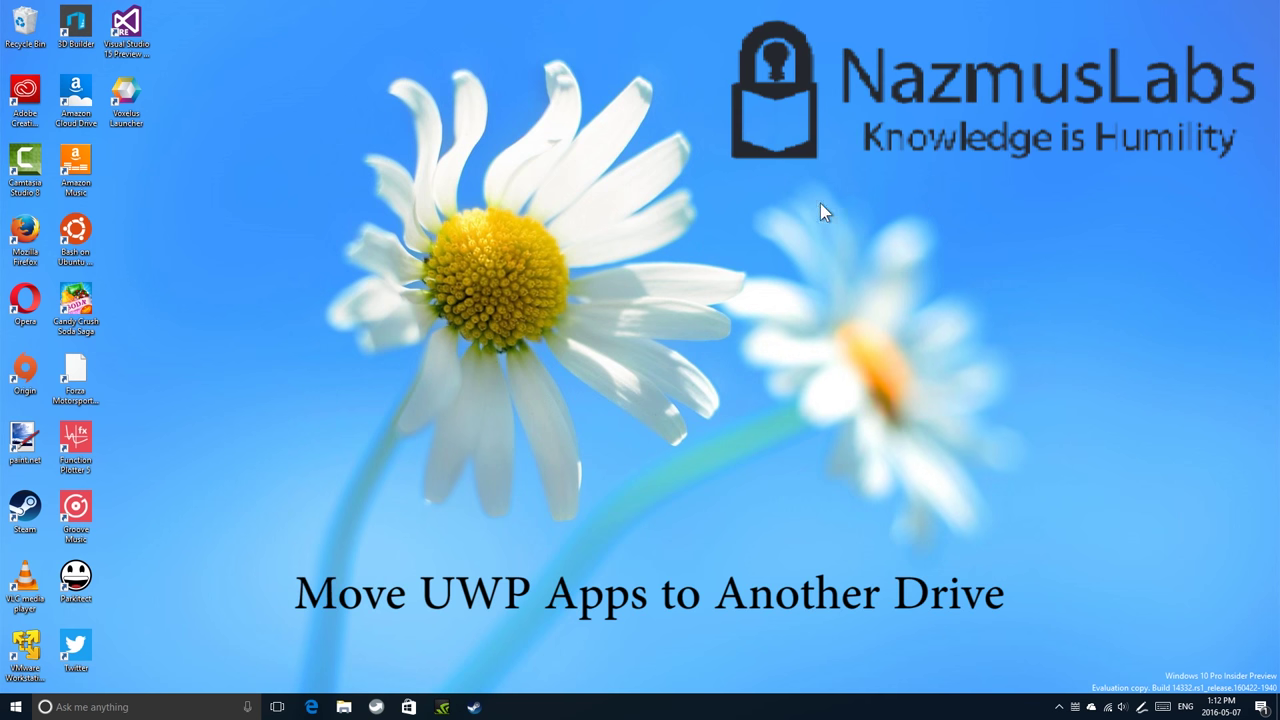
Open and close the Microsoft Store, then bring up the Start menu
{"action": "left_click", "coordinate": [408, 707]}
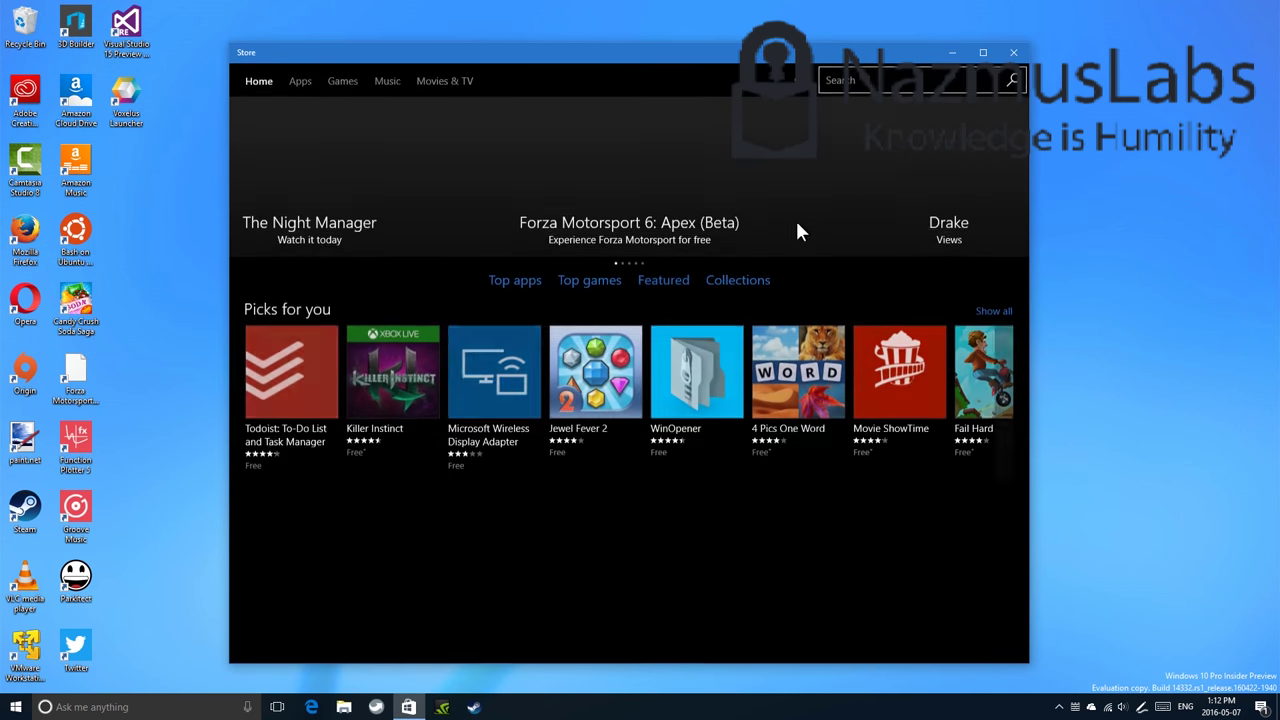
{"action": "left_click", "coordinate": [1013, 52]}
{"action": "left_click", "coordinate": [15, 707]}
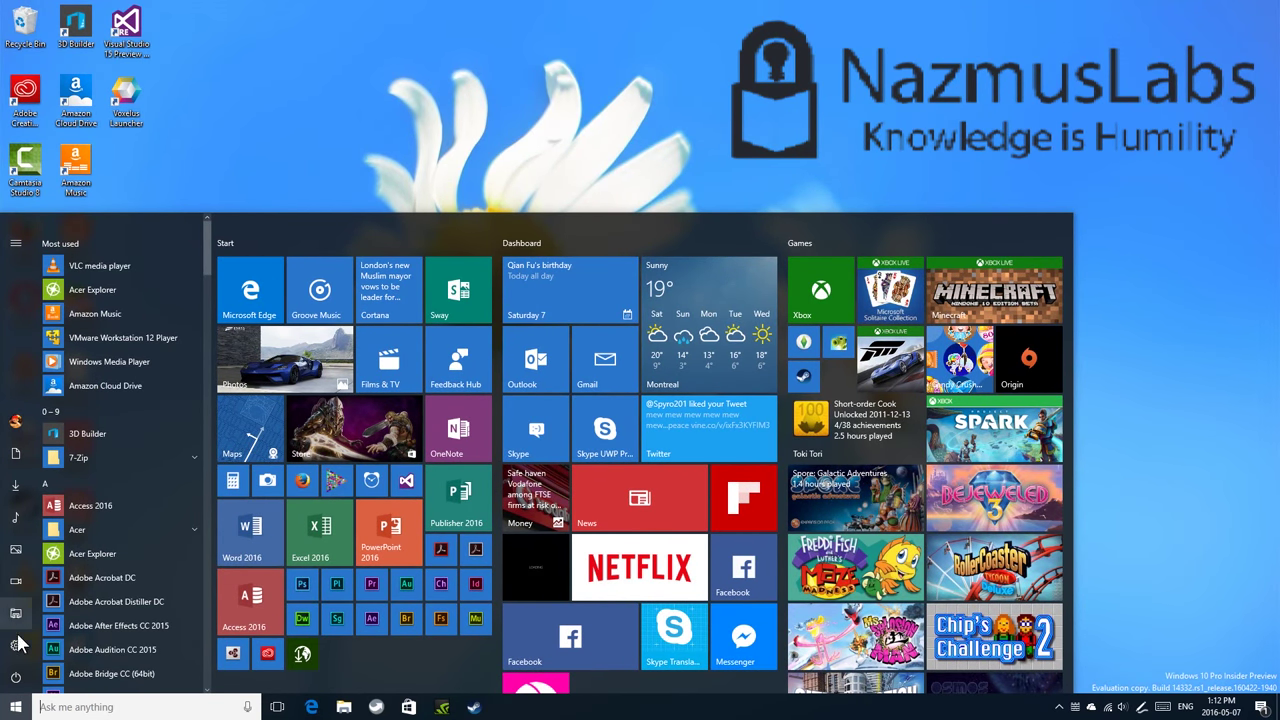
Open System > Storage, check the new-apps save drive, then view This PC in File Explorer
{"action": "left_click", "coordinate": [17, 650]}
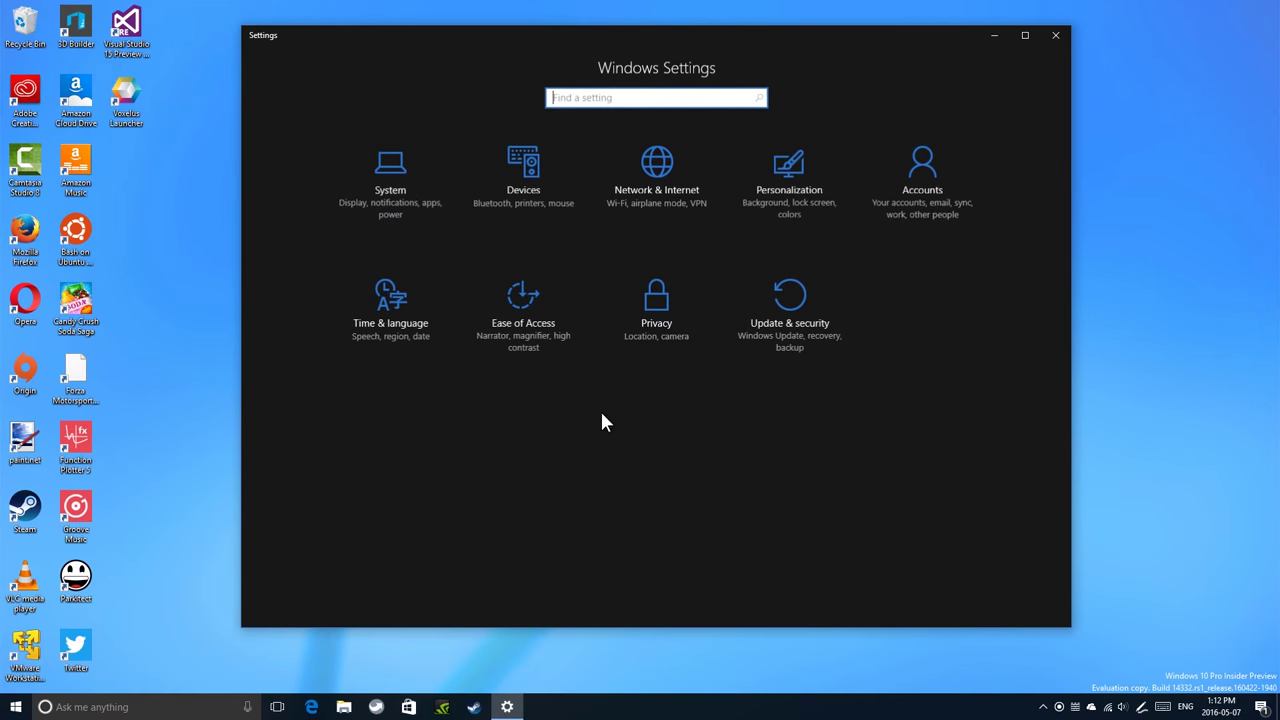
{"action": "left_click", "coordinate": [393, 212]}
{"action": "left_click", "coordinate": [322, 388]}
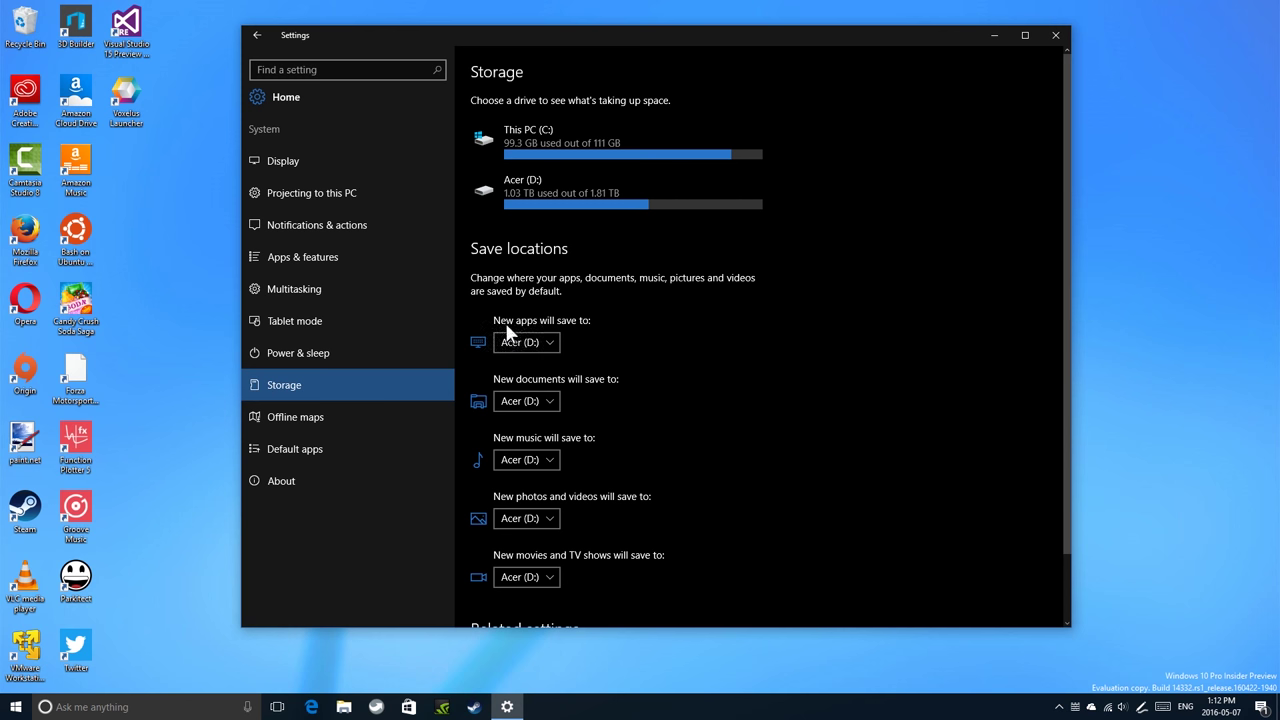
{"action": "left_click", "coordinate": [552, 337]}
{"action": "left_click", "coordinate": [604, 347]}
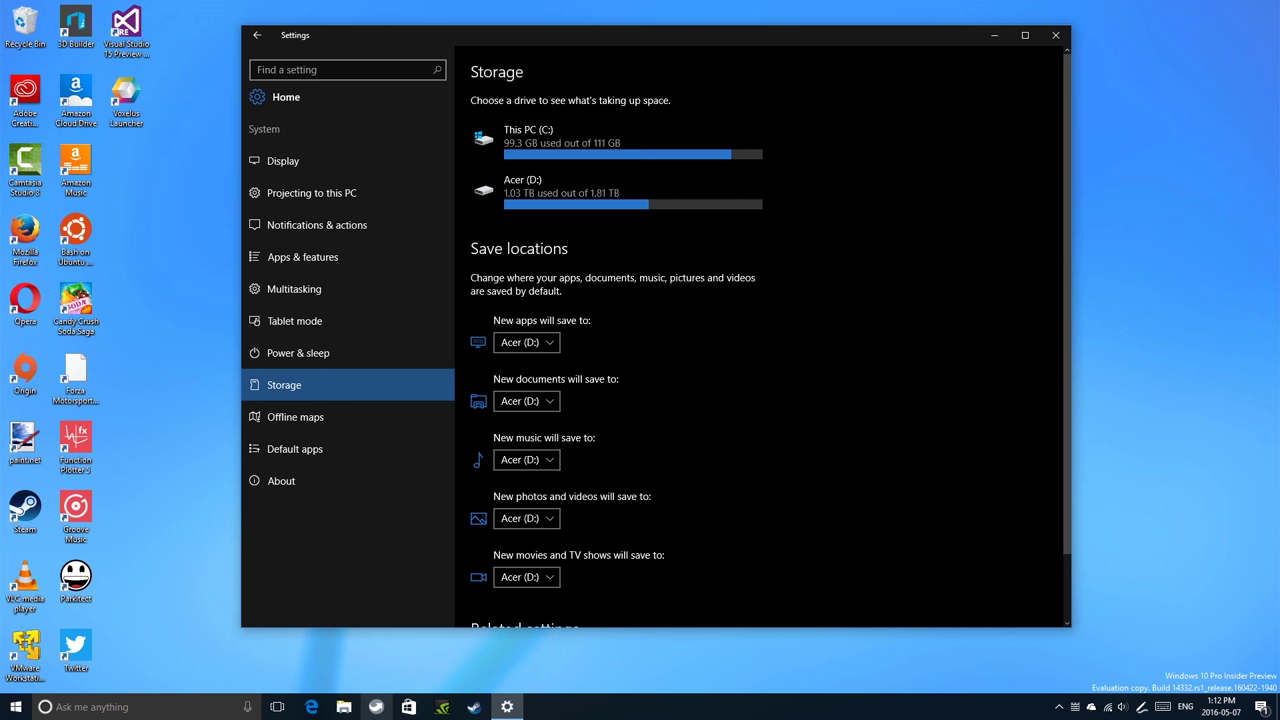
{"action": "left_click", "coordinate": [343, 707]}
{"action": "left_click", "coordinate": [700, 358]}
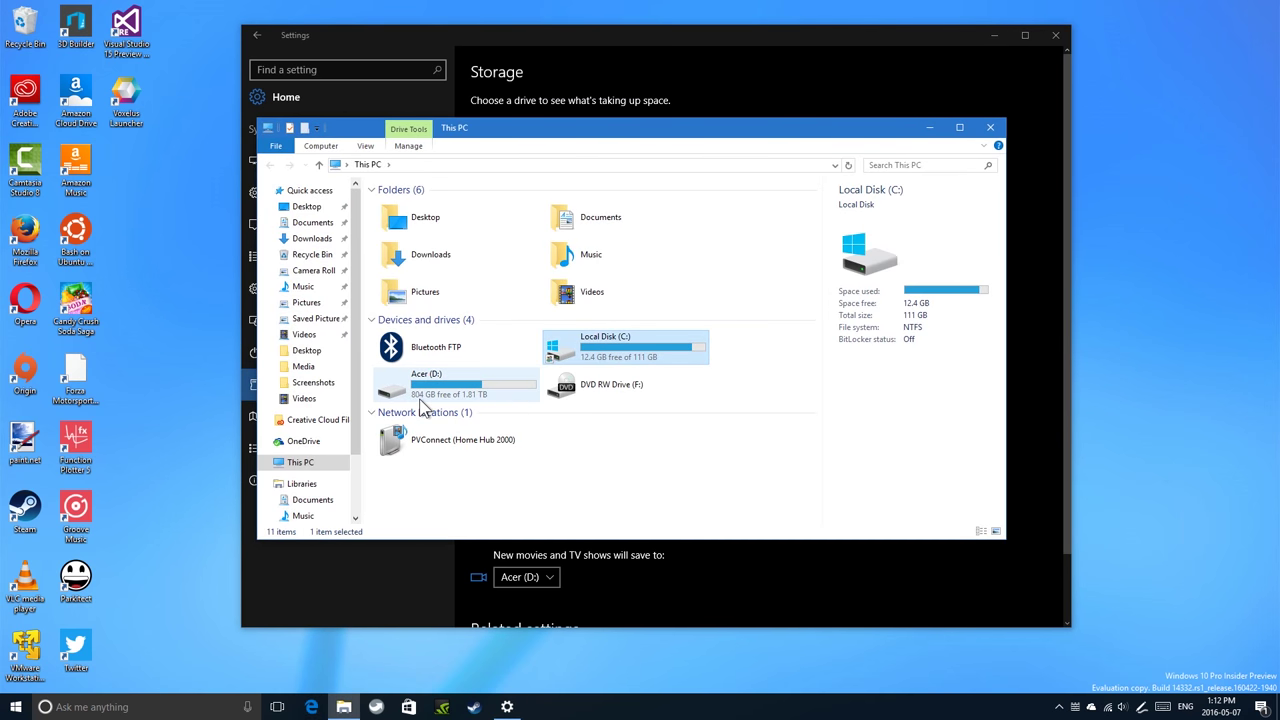
Alternate between Local Disk (C:) and Acer (D:) details, ending on D: with 804 GB free of 1.81 TB
{"action": "left_click", "coordinate": [478, 407]}
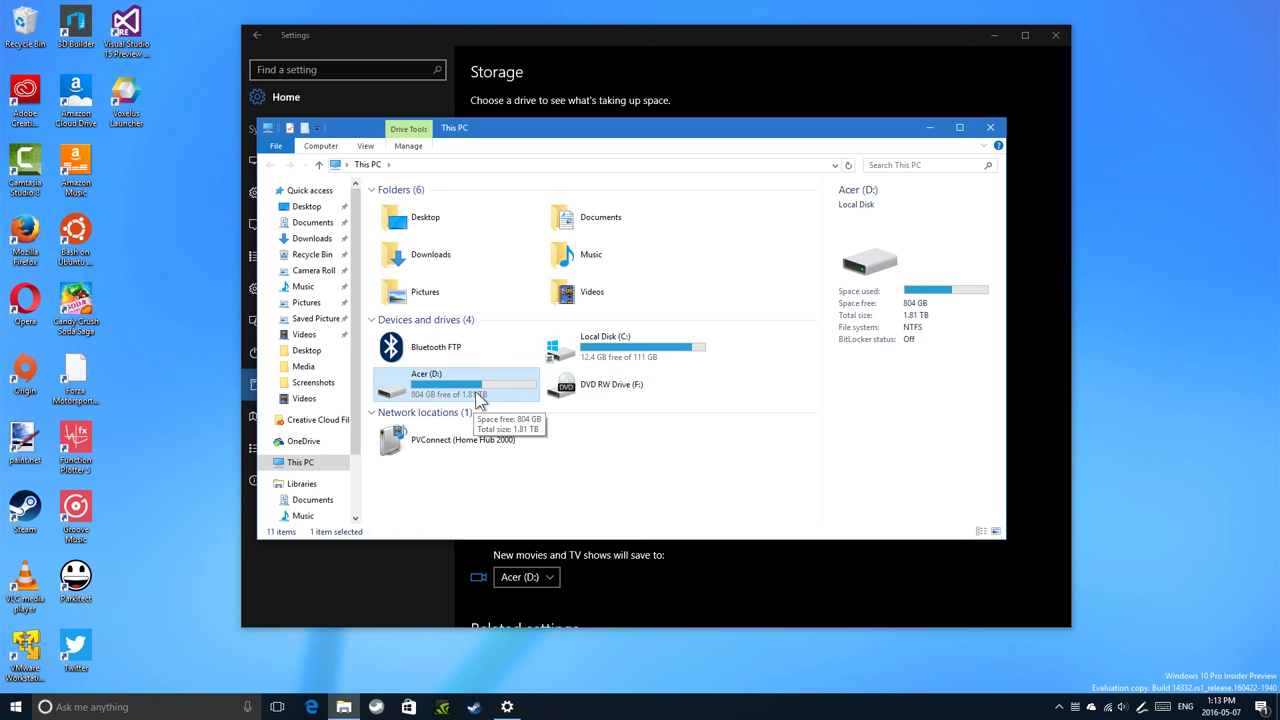
{"action": "left_click", "coordinate": [619, 362]}
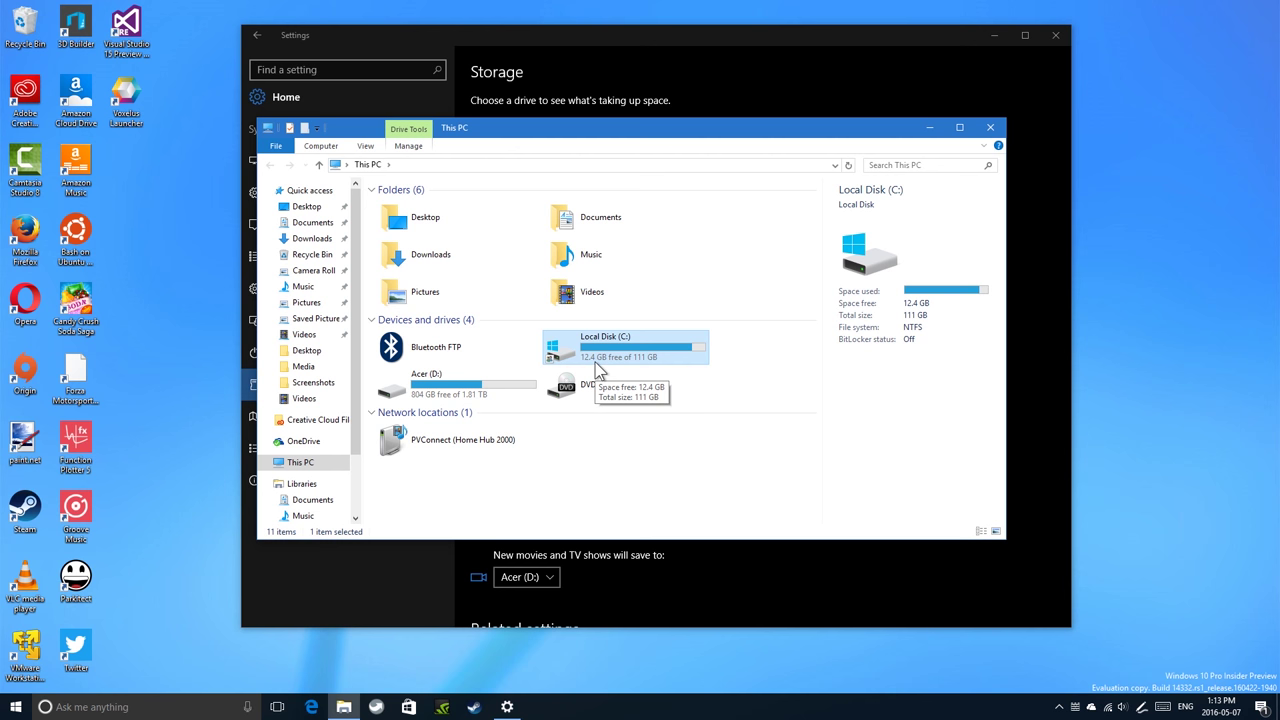
{"action": "left_click", "coordinate": [453, 390]}
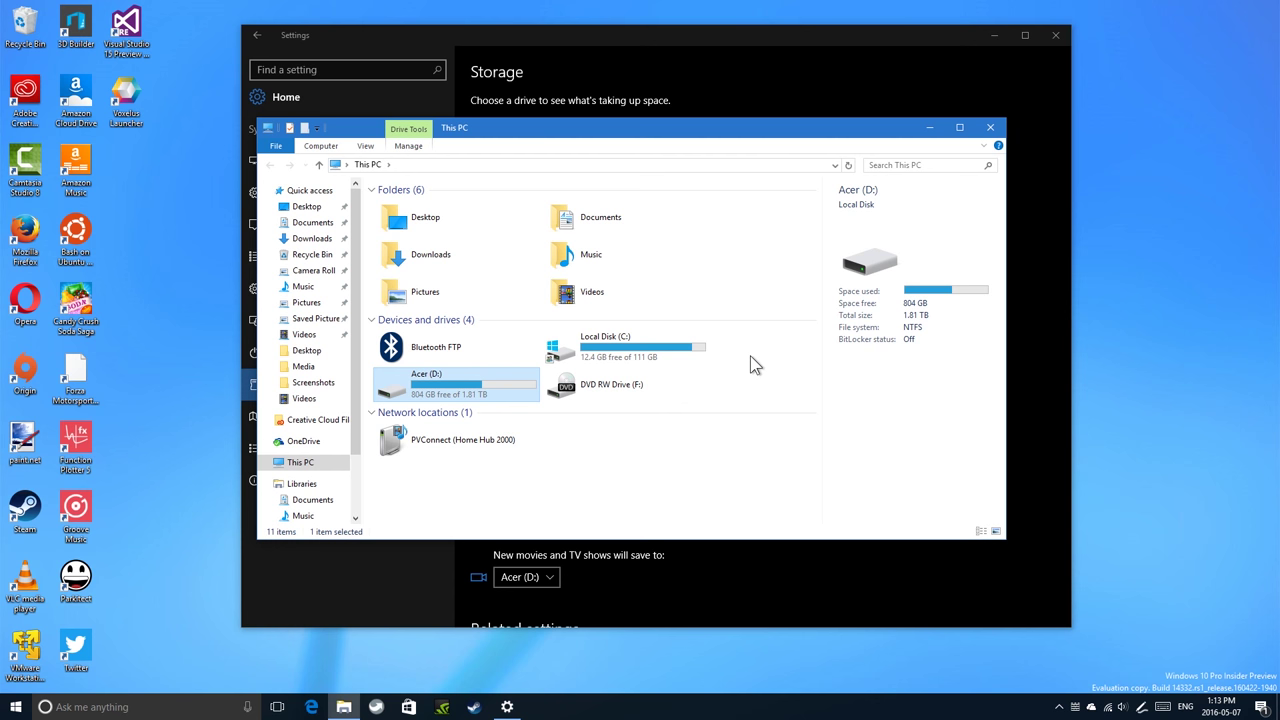
{"action": "left_click", "coordinate": [631, 358]}
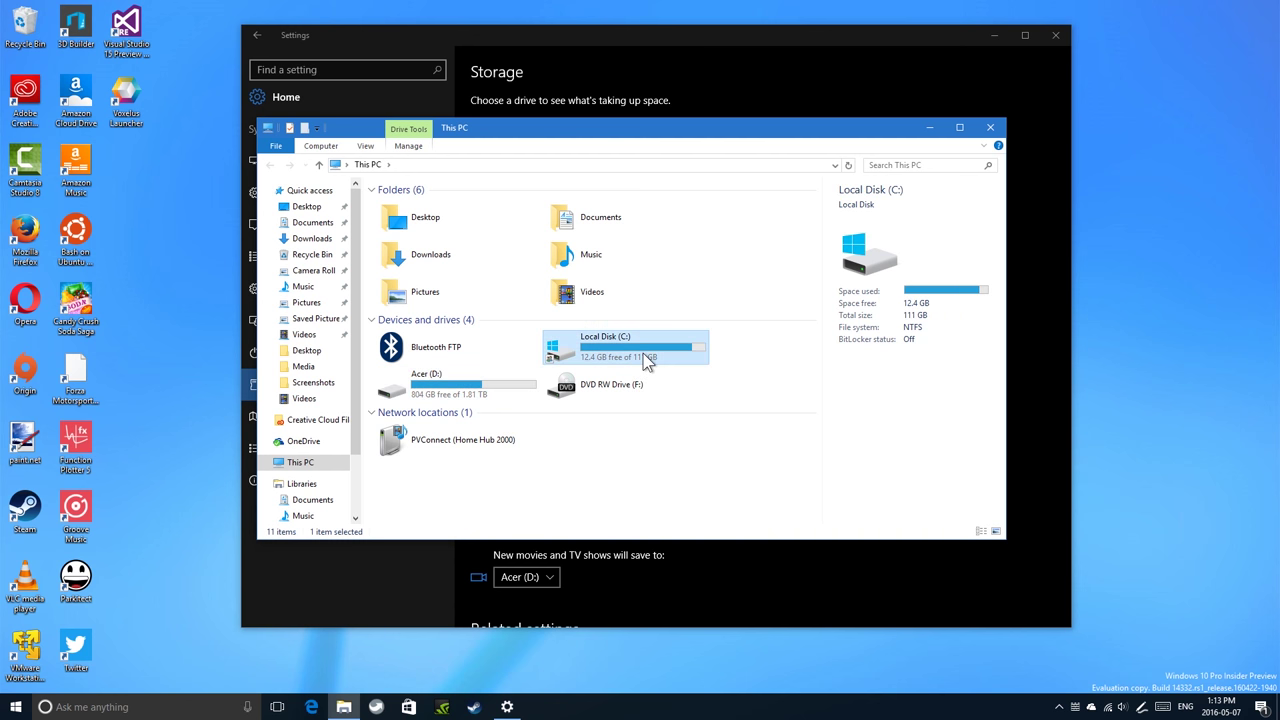
{"action": "left_click", "coordinate": [471, 392]}
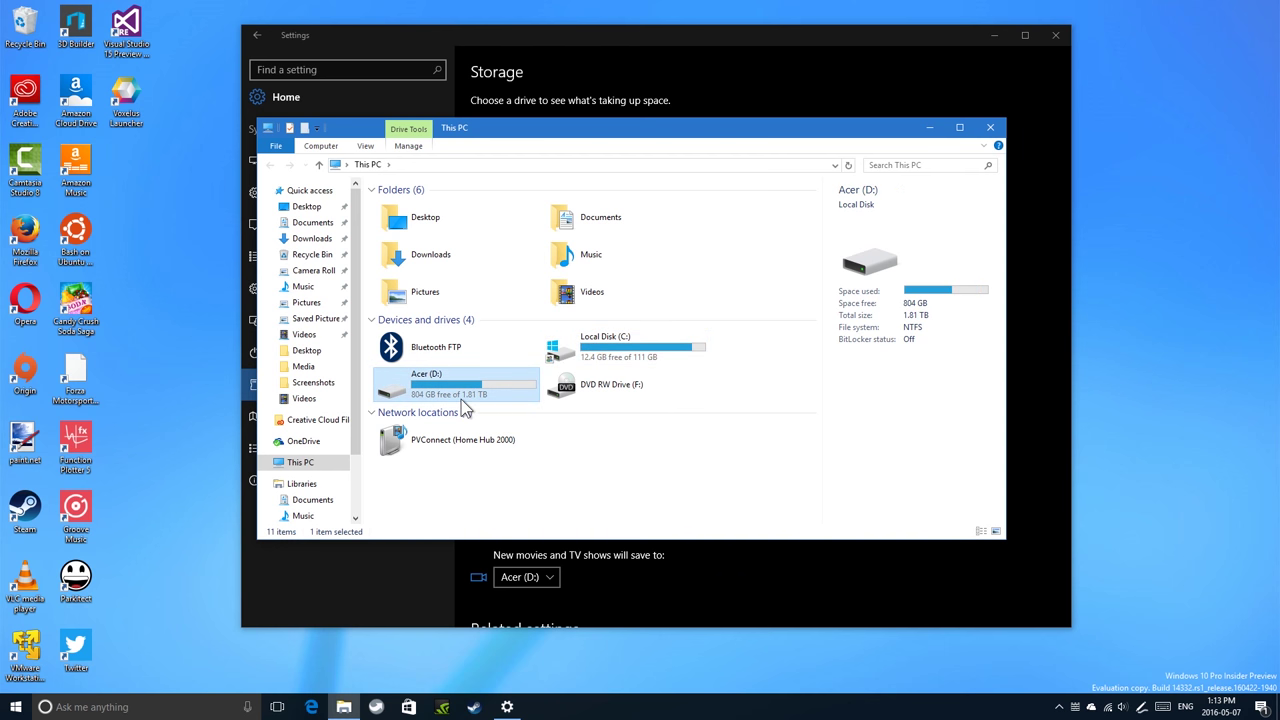
Close File Explorer, keep new apps saving to Acer (D:), and launch the Microsoft Store
{"action": "left_click", "coordinate": [990, 127]}
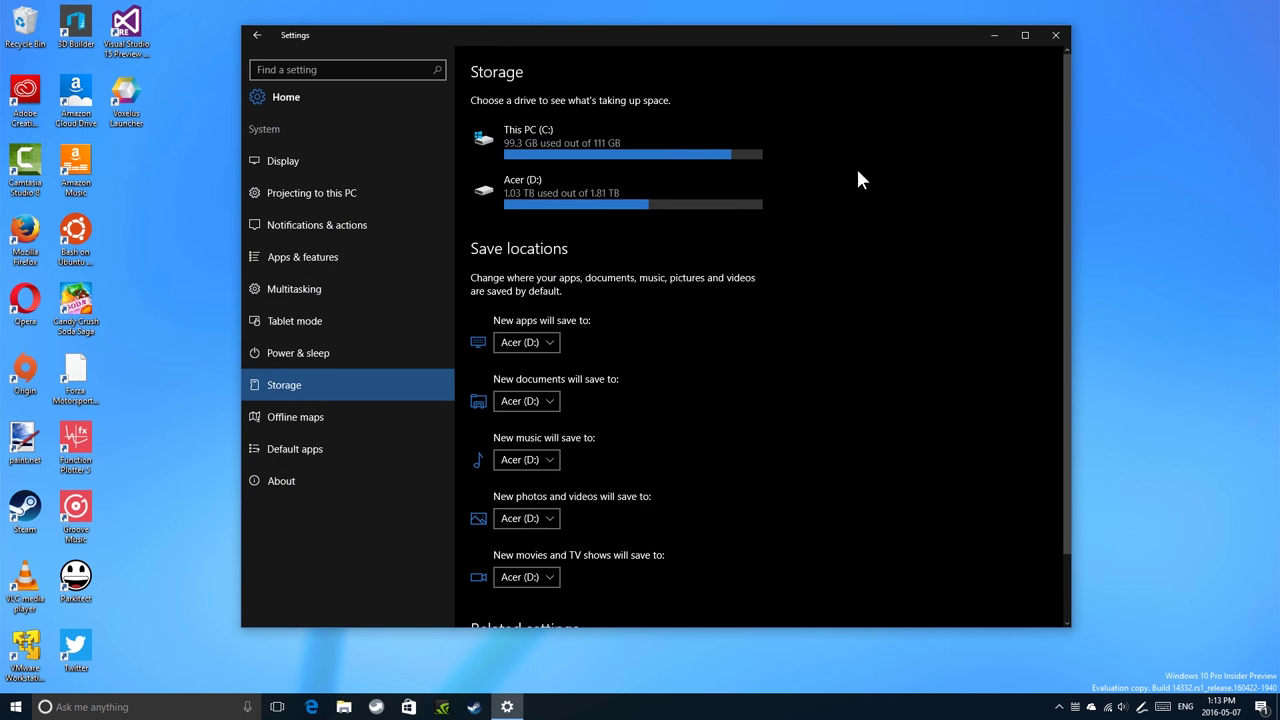
{"action": "left_click", "coordinate": [539, 338]}
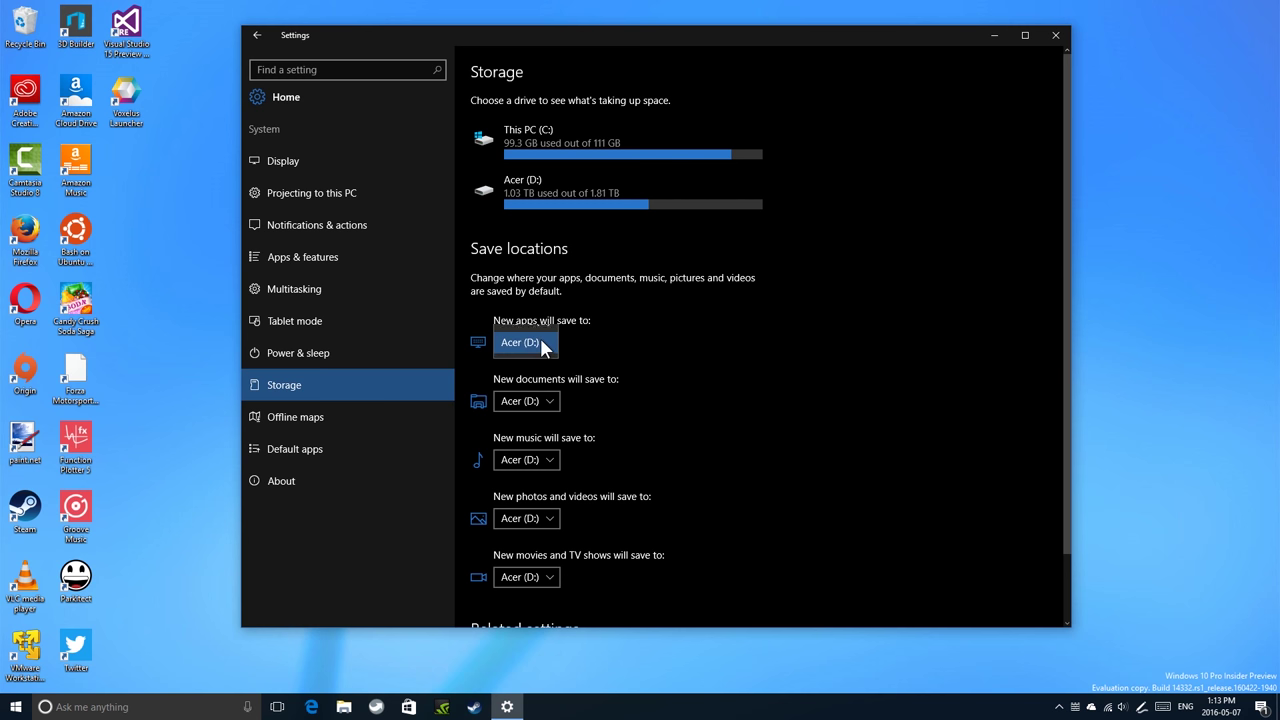
{"action": "left_click", "coordinate": [628, 322]}
{"action": "left_click", "coordinate": [408, 707]}
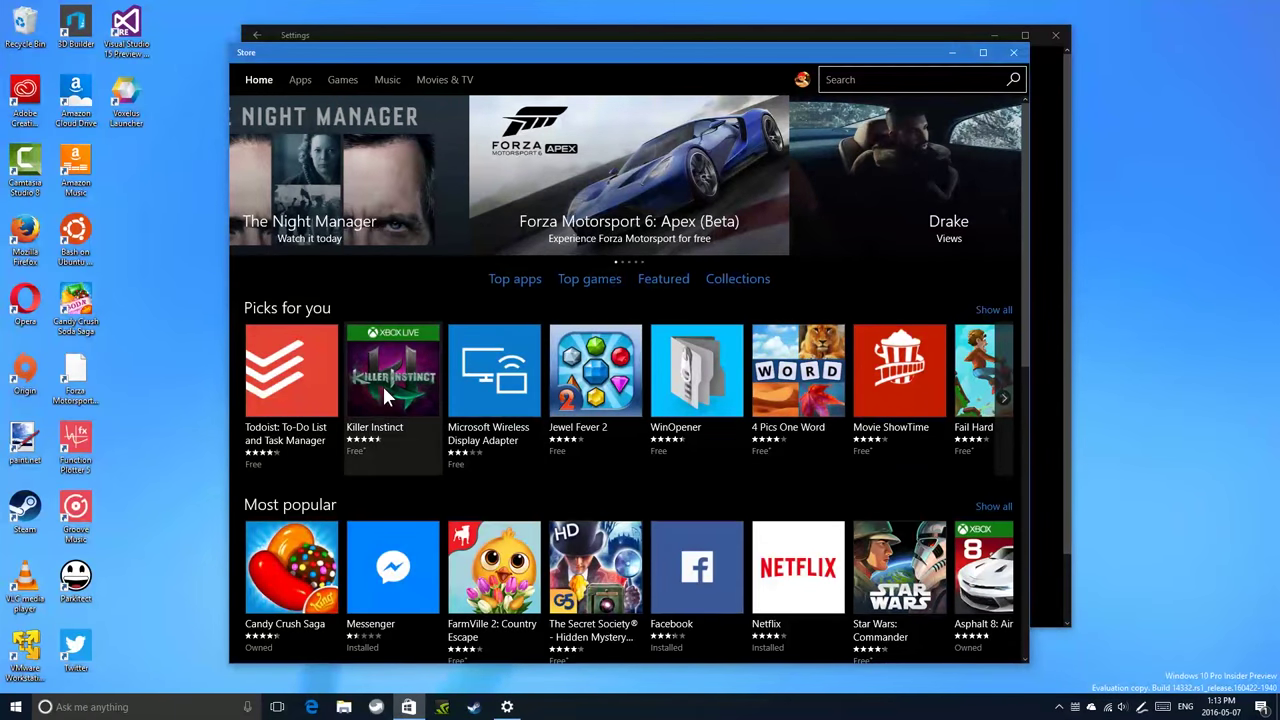
{"action": "left_click", "coordinate": [383, 389]}
{"action": "scroll", "coordinate": [412, 401], "scroll_direction": "down", "scroll_amount": 10}
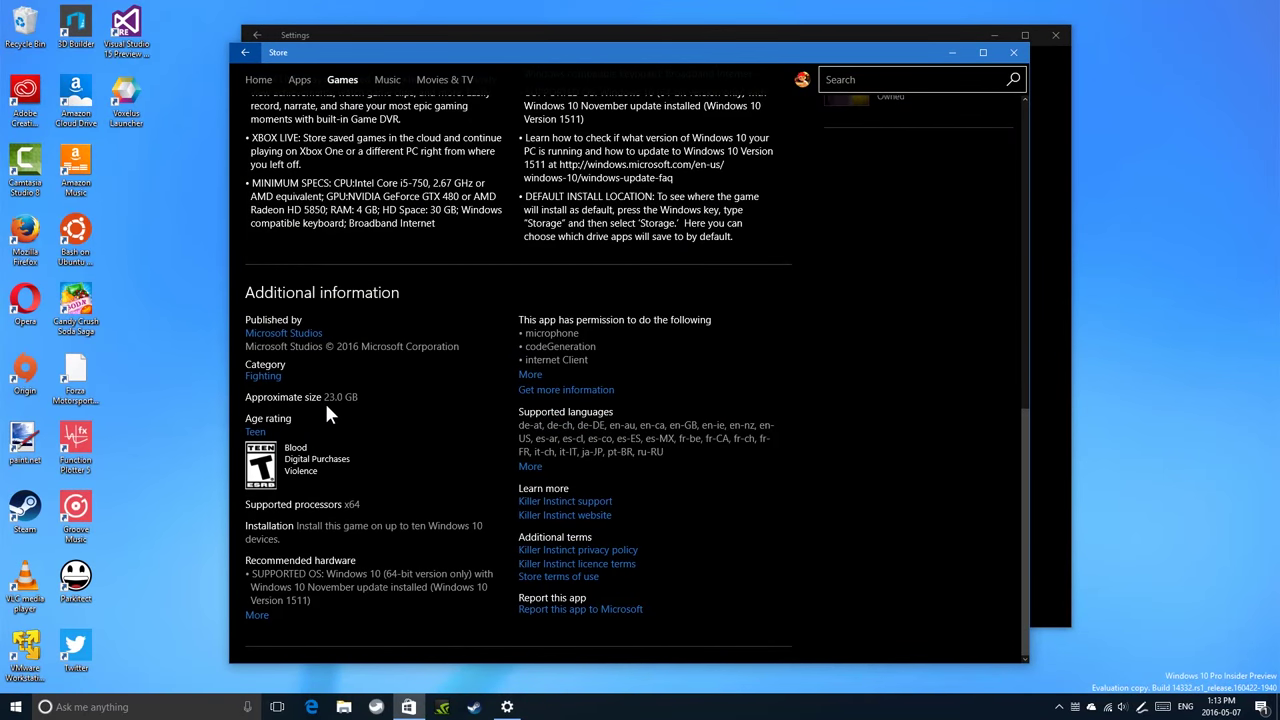
{"action": "scroll", "coordinate": [344, 408], "scroll_direction": "up", "scroll_amount": 10}
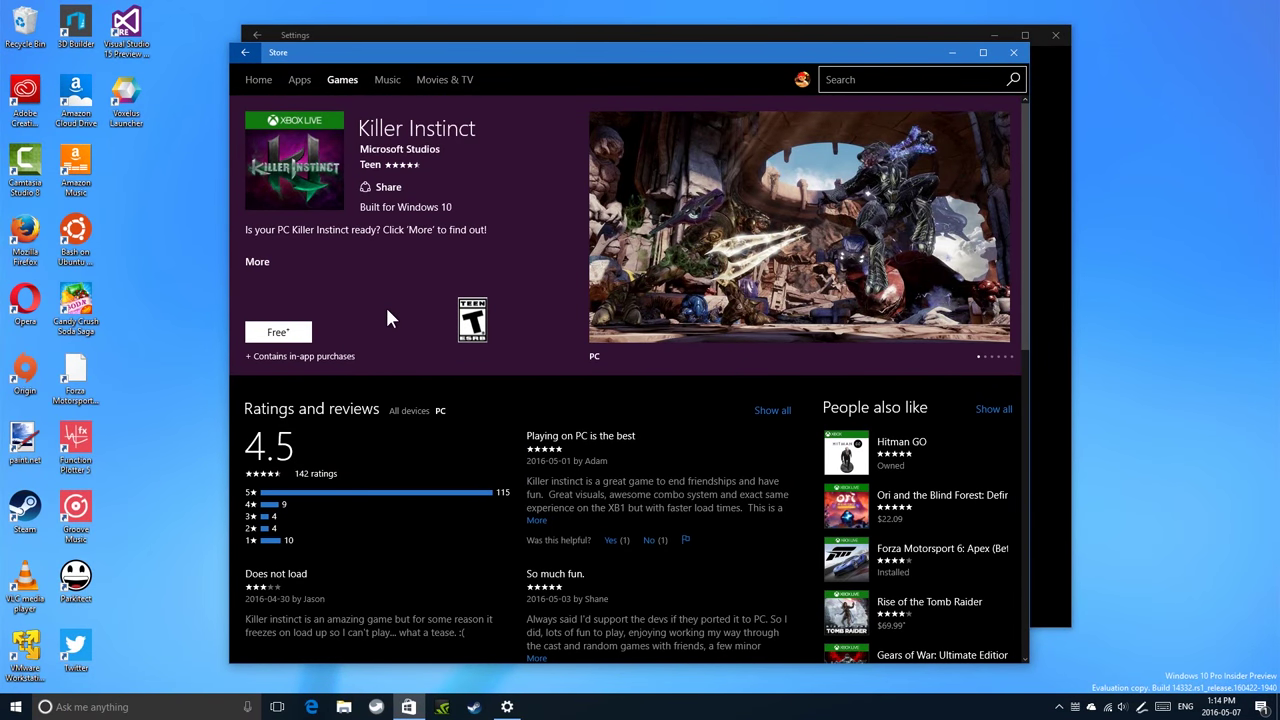
{"action": "left_click", "coordinate": [1013, 52]}
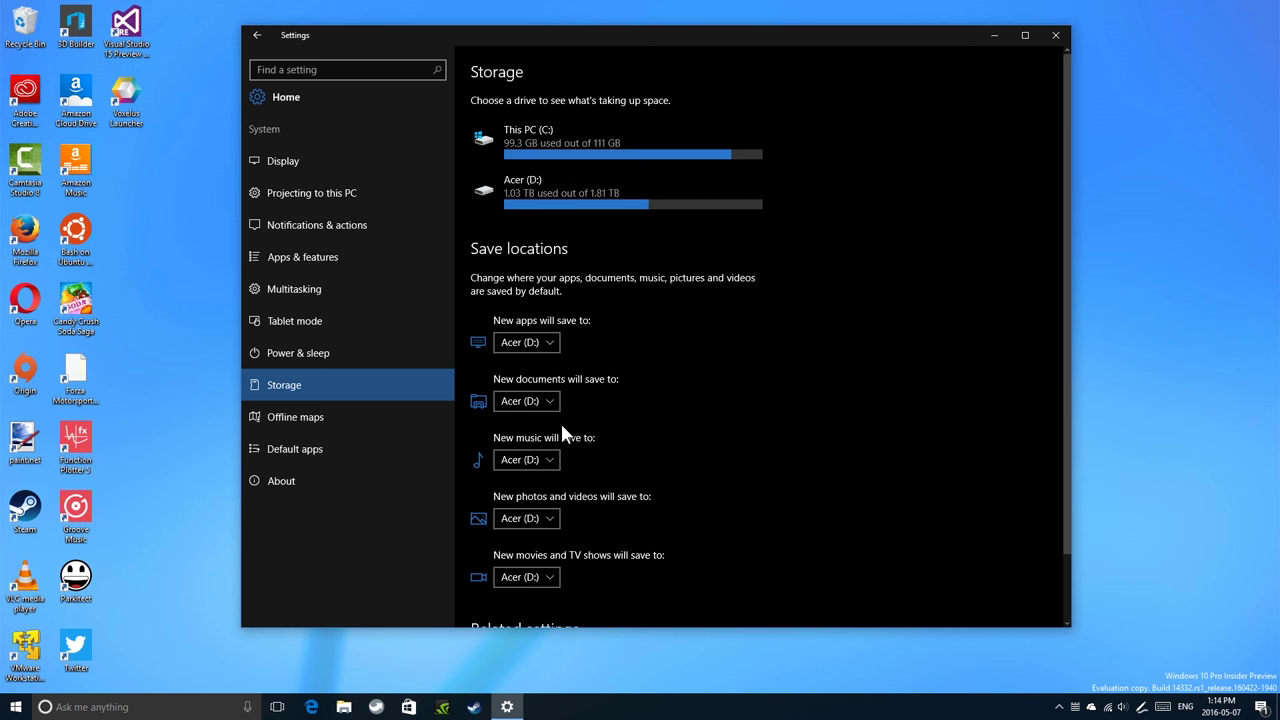
Show This PC (C:) storage usage: 99.3 GB of 111 GB used, Apps & games 65.6 GB
{"action": "left_click", "coordinate": [595, 142]}
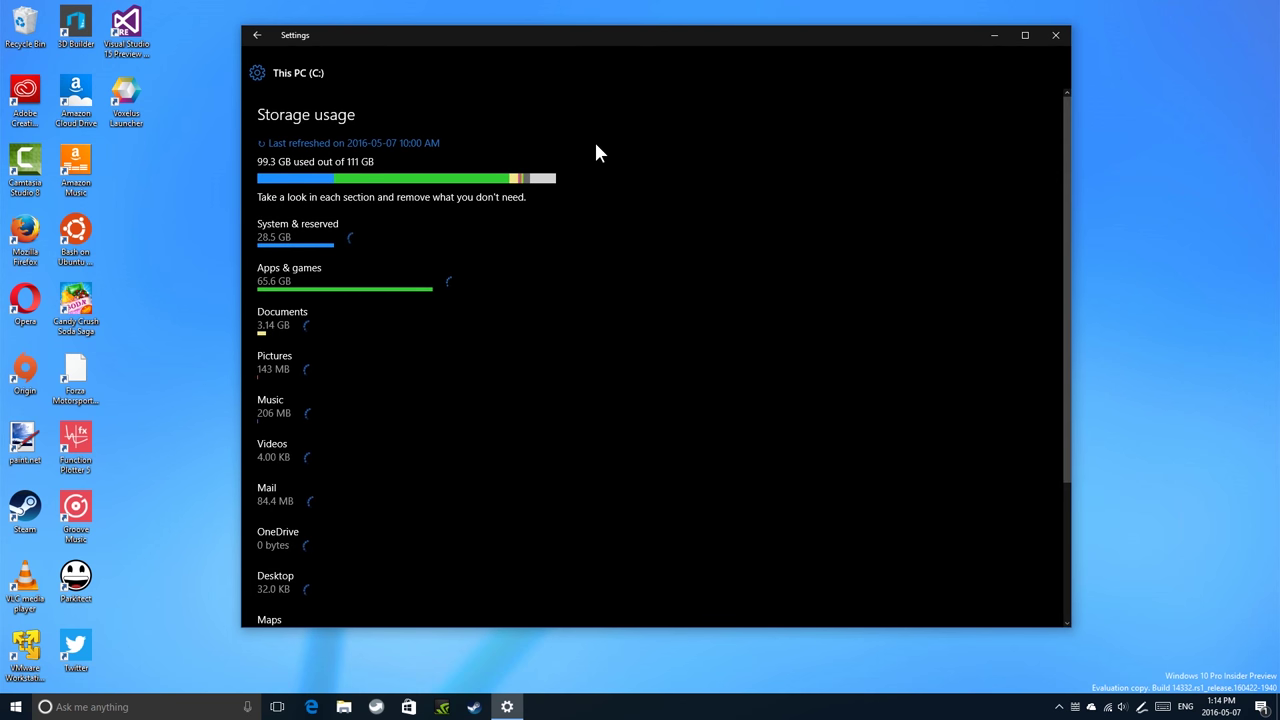
{"action": "scroll", "coordinate": [314, 423], "scroll_direction": "down", "scroll_amount": 1}
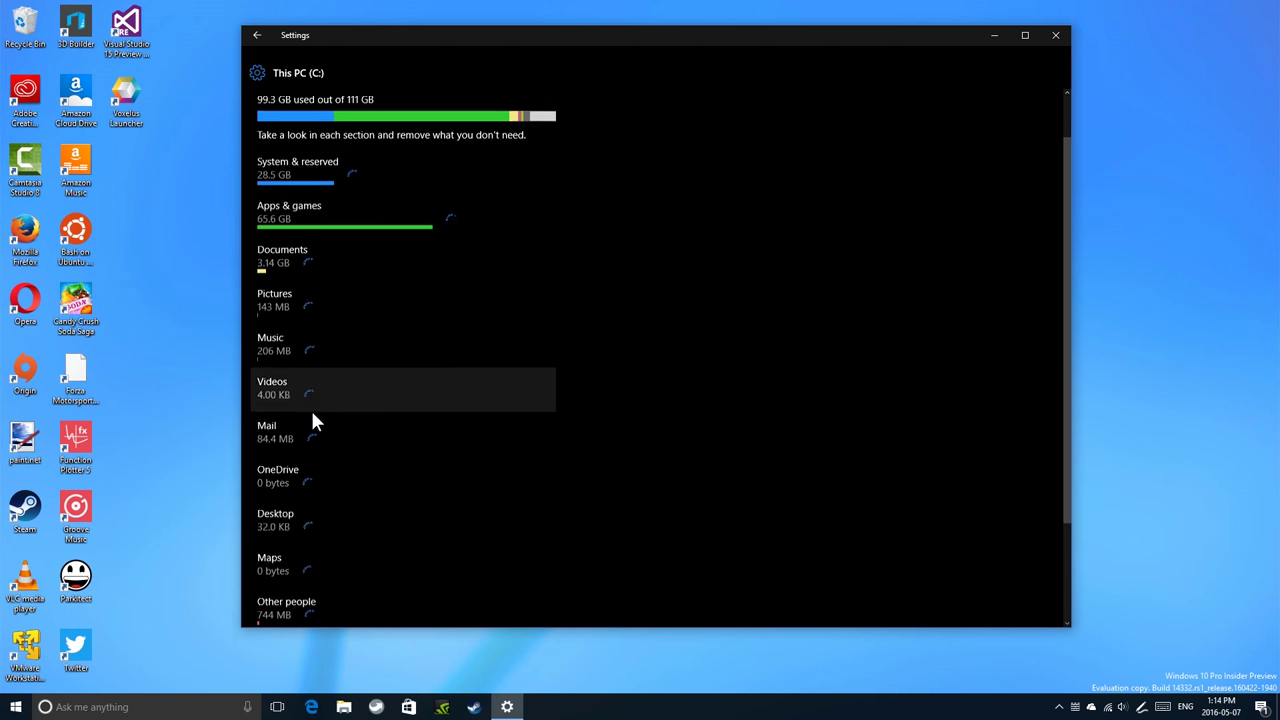
{"action": "scroll", "coordinate": [316, 430], "scroll_direction": "up", "scroll_amount": 1}
{"action": "scroll", "coordinate": [316, 437], "scroll_direction": "down", "scroll_amount": 3}
{"action": "scroll", "coordinate": [316, 437], "scroll_direction": "up", "scroll_amount": 3}
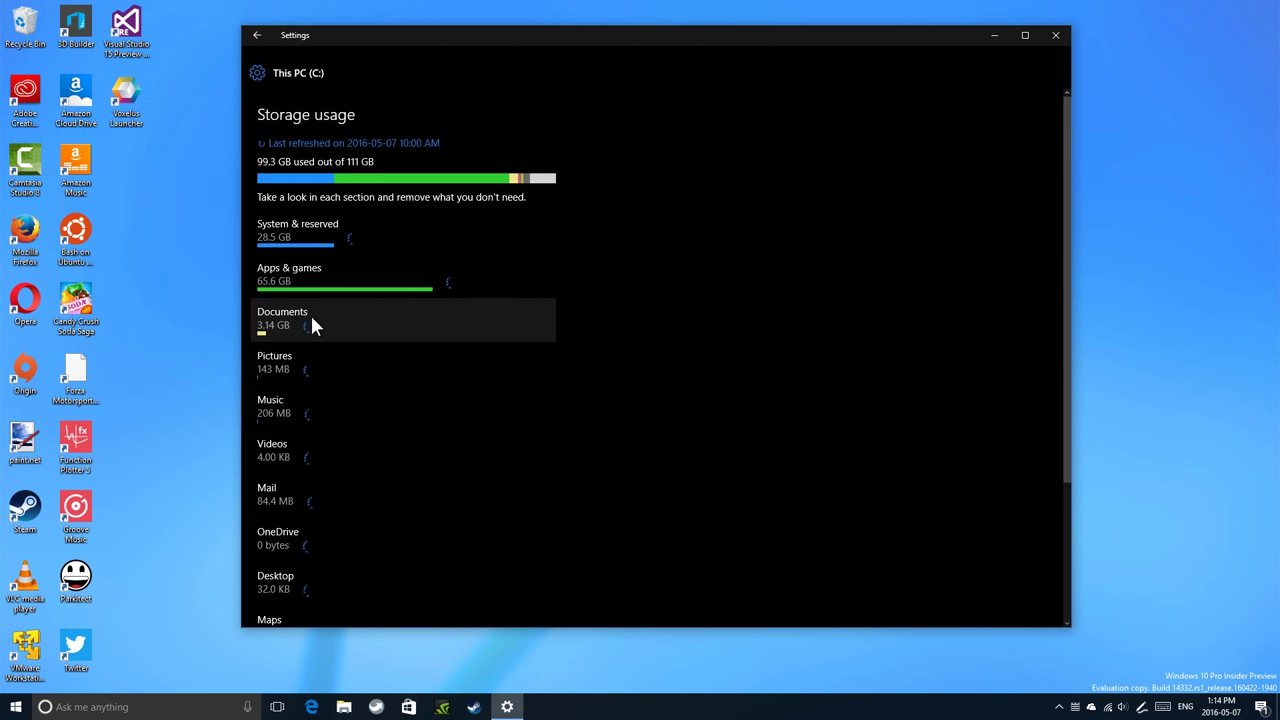
Open the Apps & games list of installed apps and scroll through it
{"action": "left_click", "coordinate": [269, 284]}
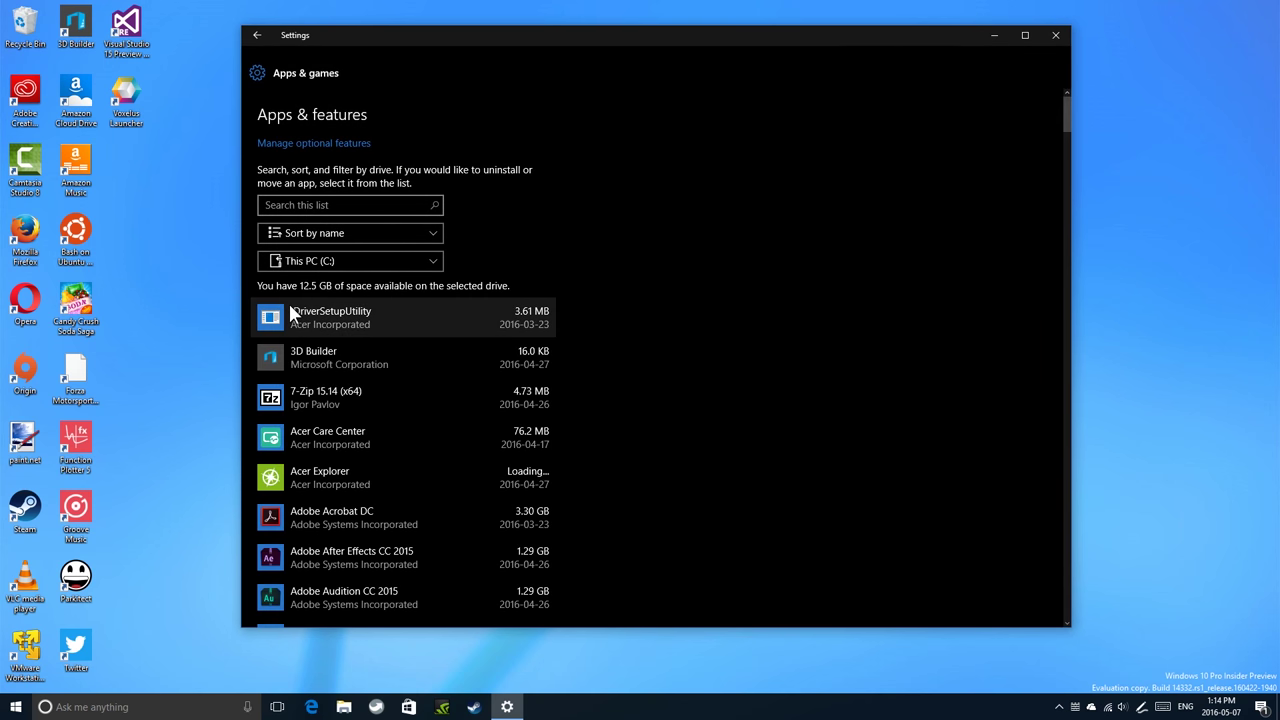
{"action": "scroll", "coordinate": [329, 392], "scroll_direction": "down", "scroll_amount": 3}
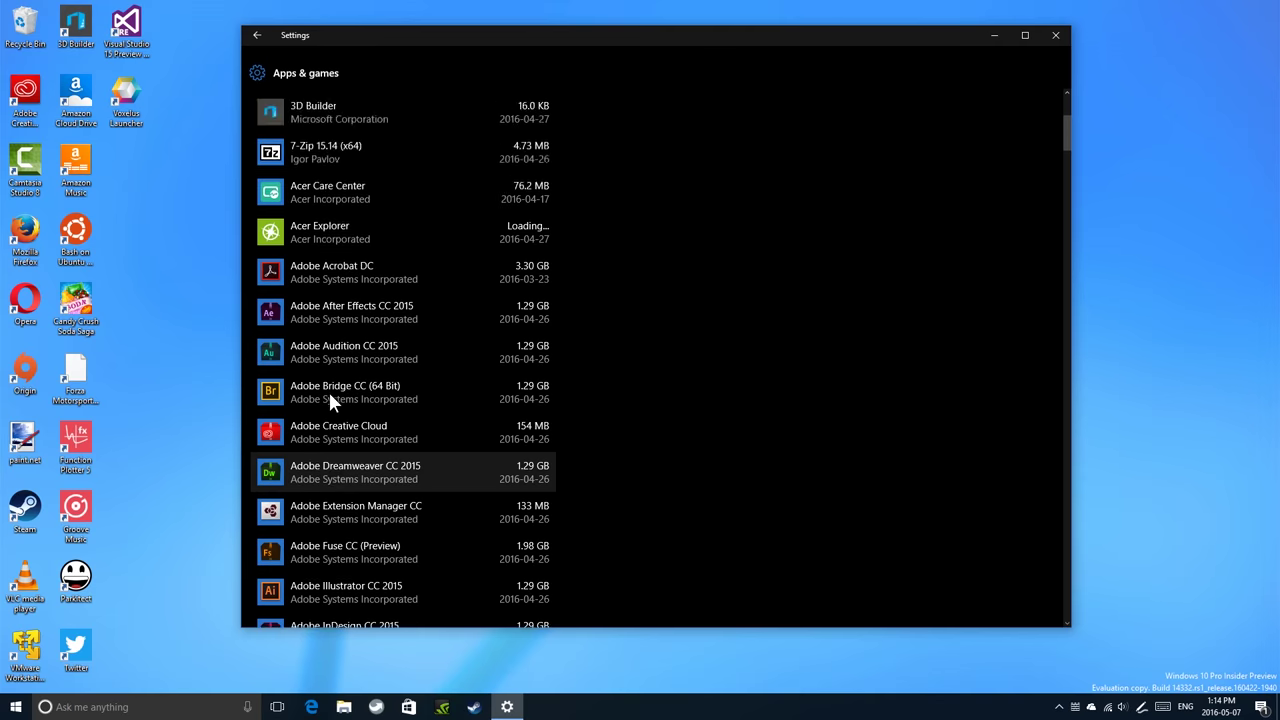
{"action": "scroll", "coordinate": [328, 390], "scroll_direction": "down", "scroll_amount": 20}
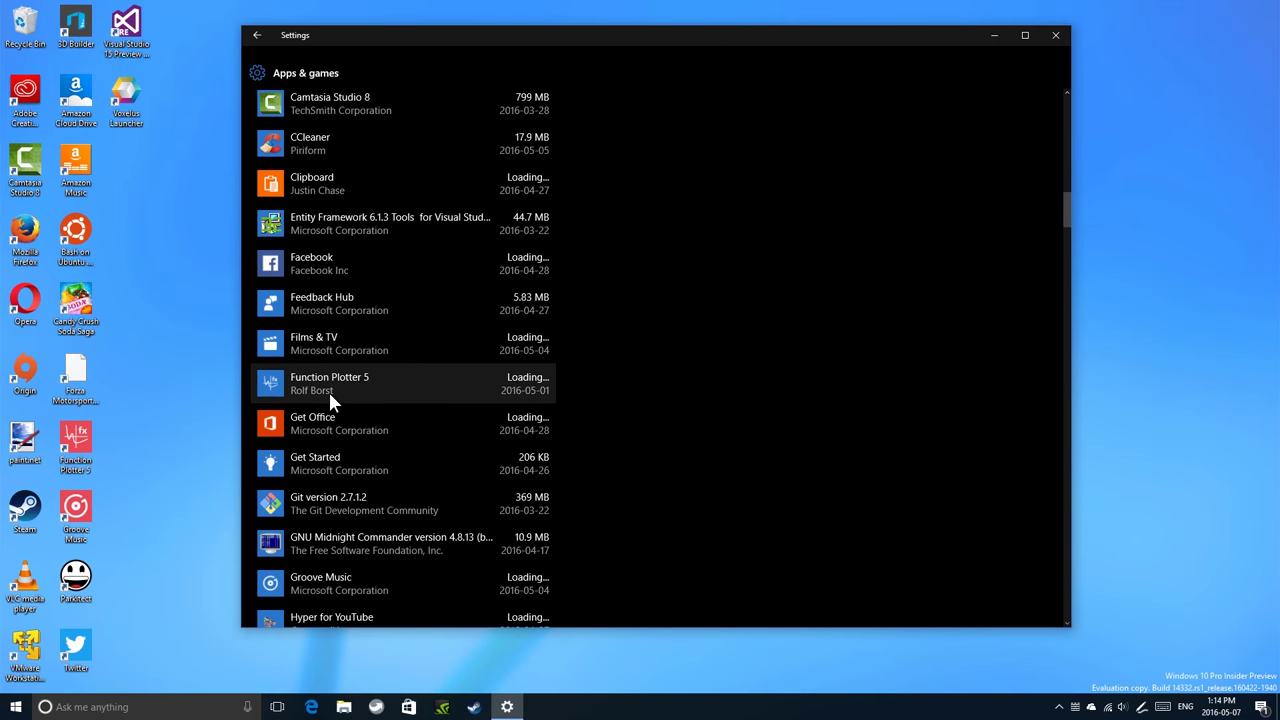
{"action": "scroll", "coordinate": [328, 389], "scroll_direction": "up", "scroll_amount": 12}
{"action": "scroll", "coordinate": [328, 389], "scroll_direction": "up", "scroll_amount": 10}
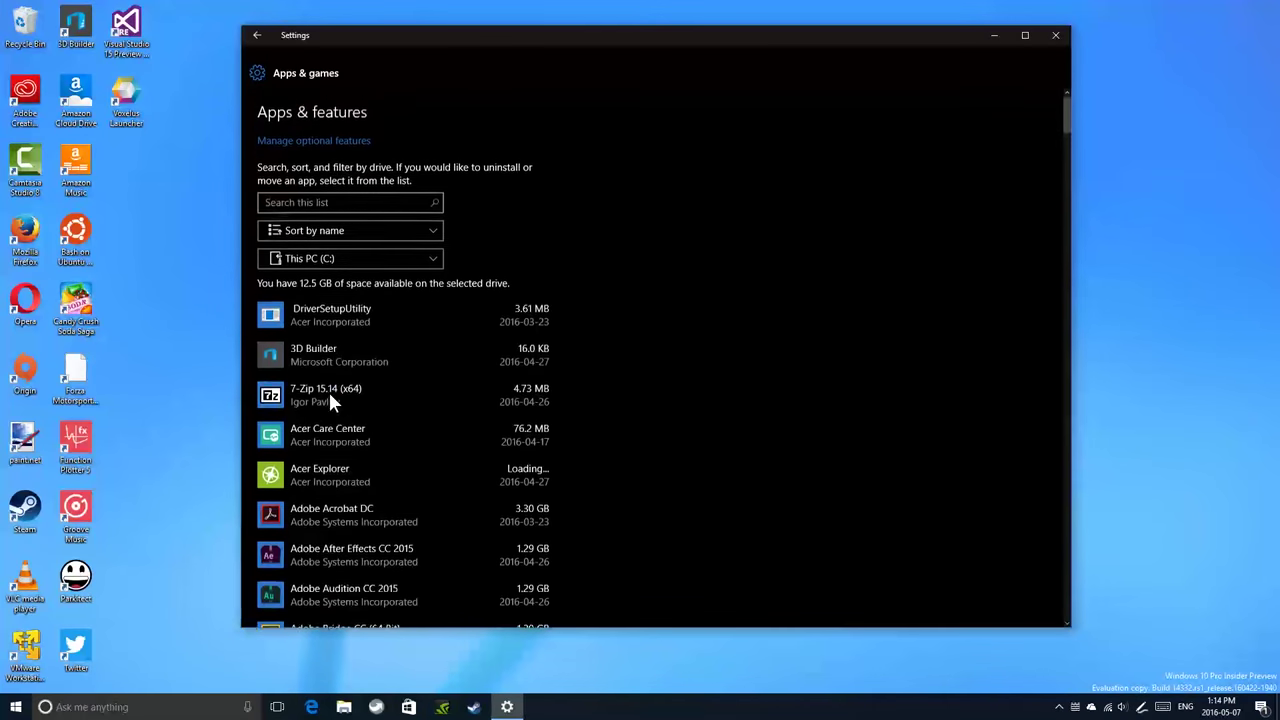
Check the drive filter choices and keep listing apps on This PC (C:)
{"action": "left_click", "coordinate": [350, 262]}
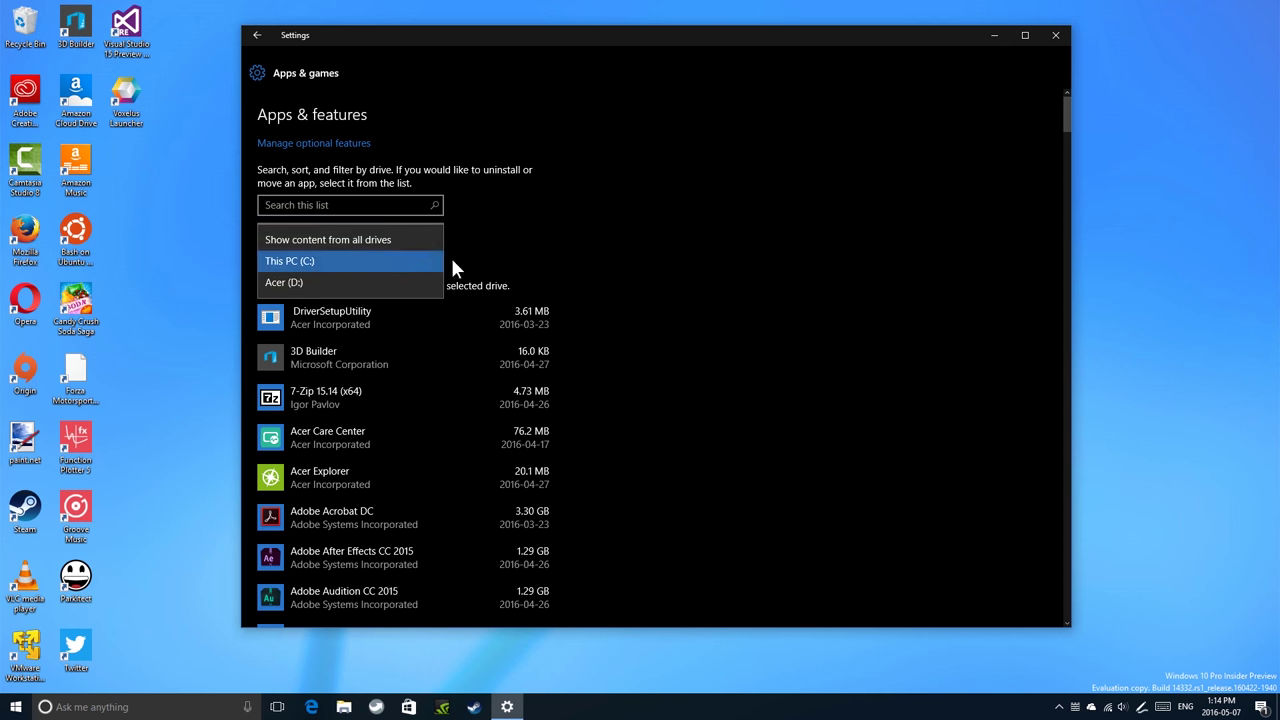
{"action": "left_click", "coordinate": [452, 268]}
{"action": "left_click", "coordinate": [320, 264]}
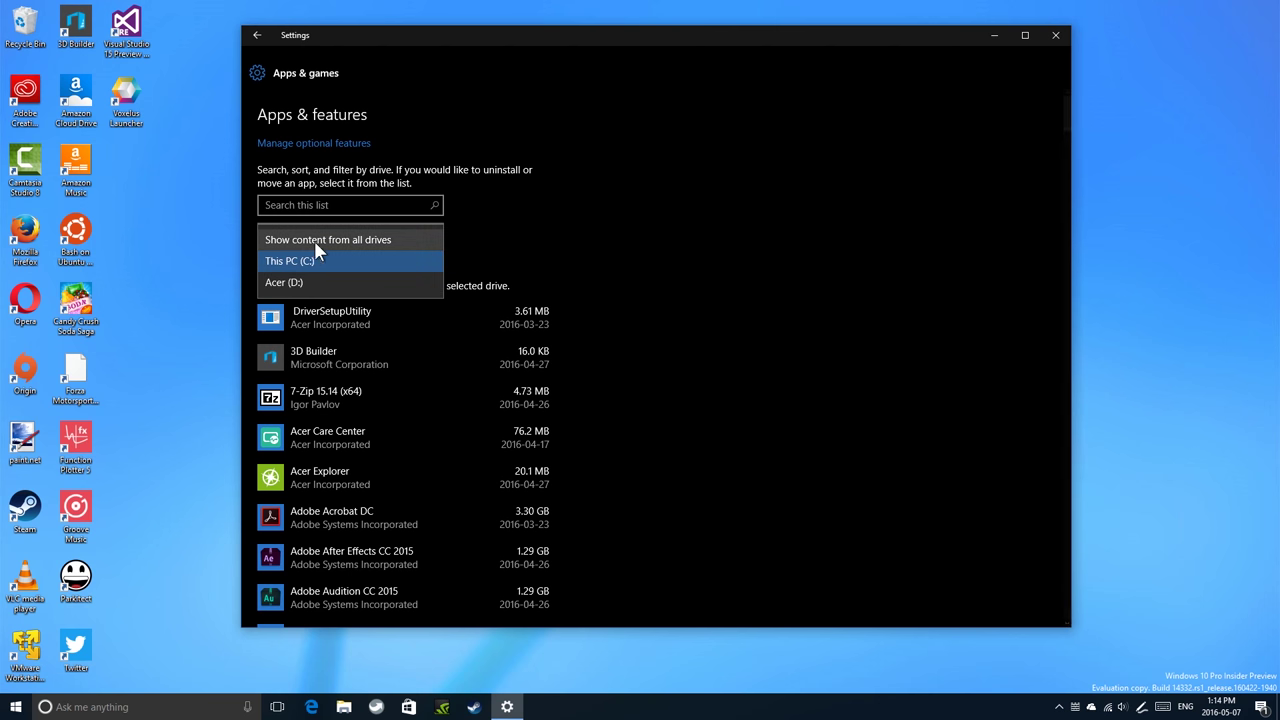
{"action": "left_click", "coordinate": [655, 207]}
{"action": "scroll", "coordinate": [428, 338], "scroll_direction": "down", "scroll_amount": 6}
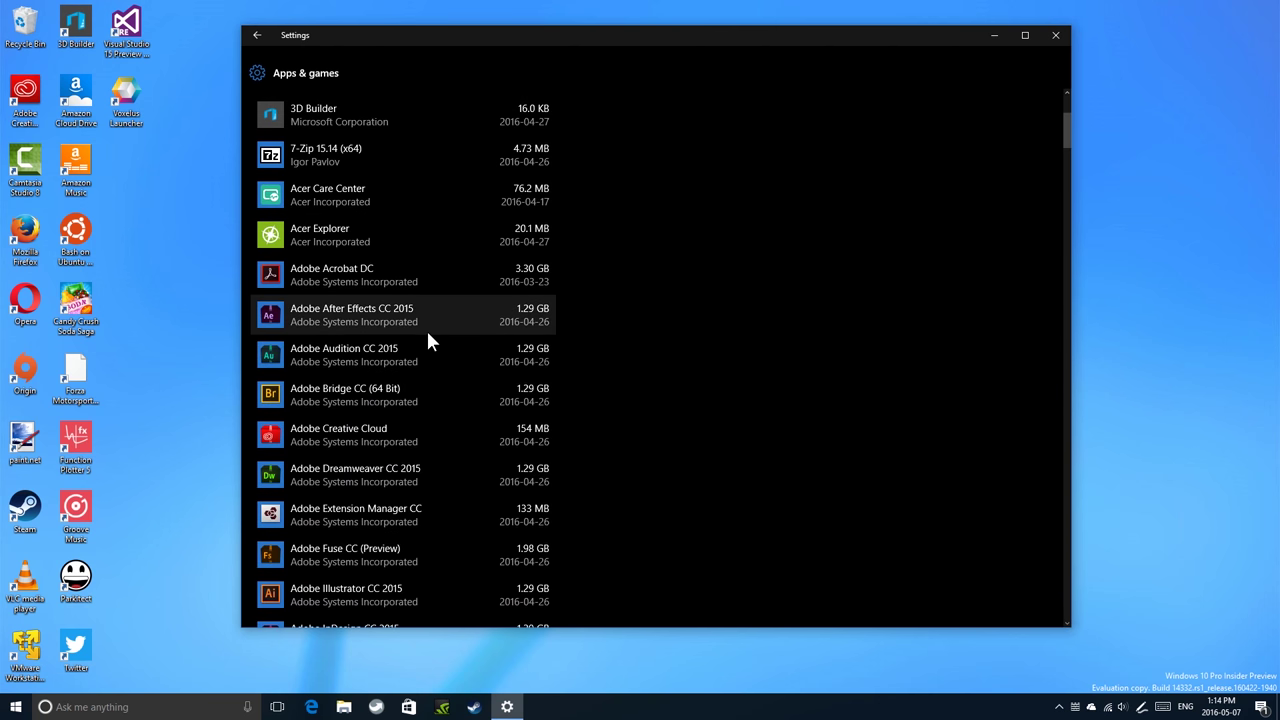
{"action": "scroll", "coordinate": [428, 342], "scroll_direction": "down", "scroll_amount": 1}
{"action": "scroll", "coordinate": [428, 342], "scroll_direction": "down", "scroll_amount": 5}
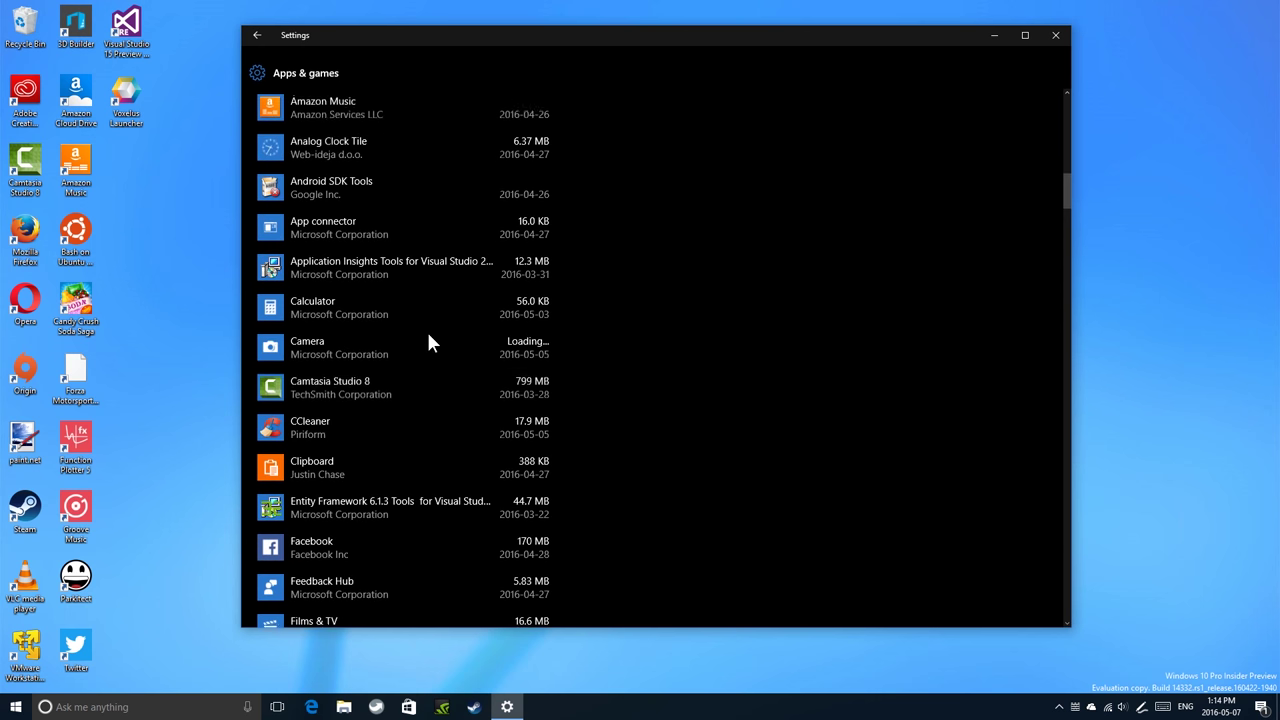
Select Clipboard and move it from This PC (C:) to the Acer (D:) drive
{"action": "scroll", "coordinate": [428, 343], "scroll_direction": "down", "scroll_amount": 2}
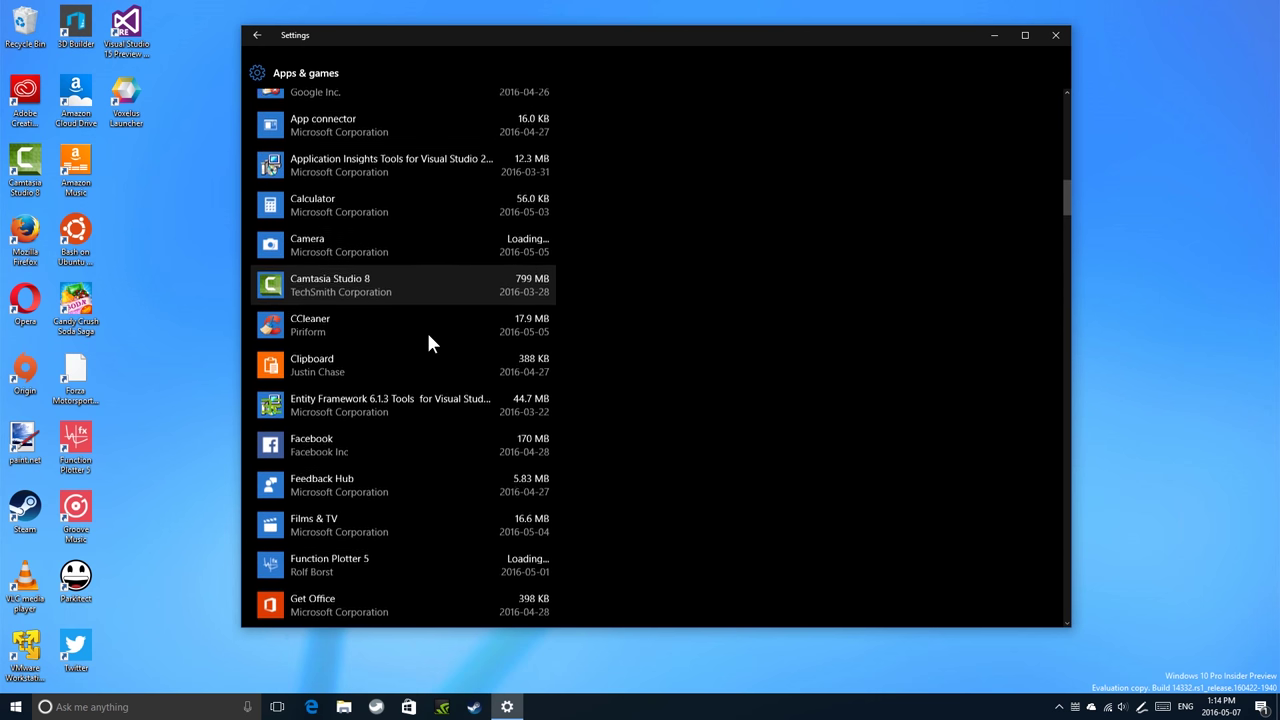
{"action": "left_click", "coordinate": [372, 373]}
{"action": "left_click", "coordinate": [369, 359]}
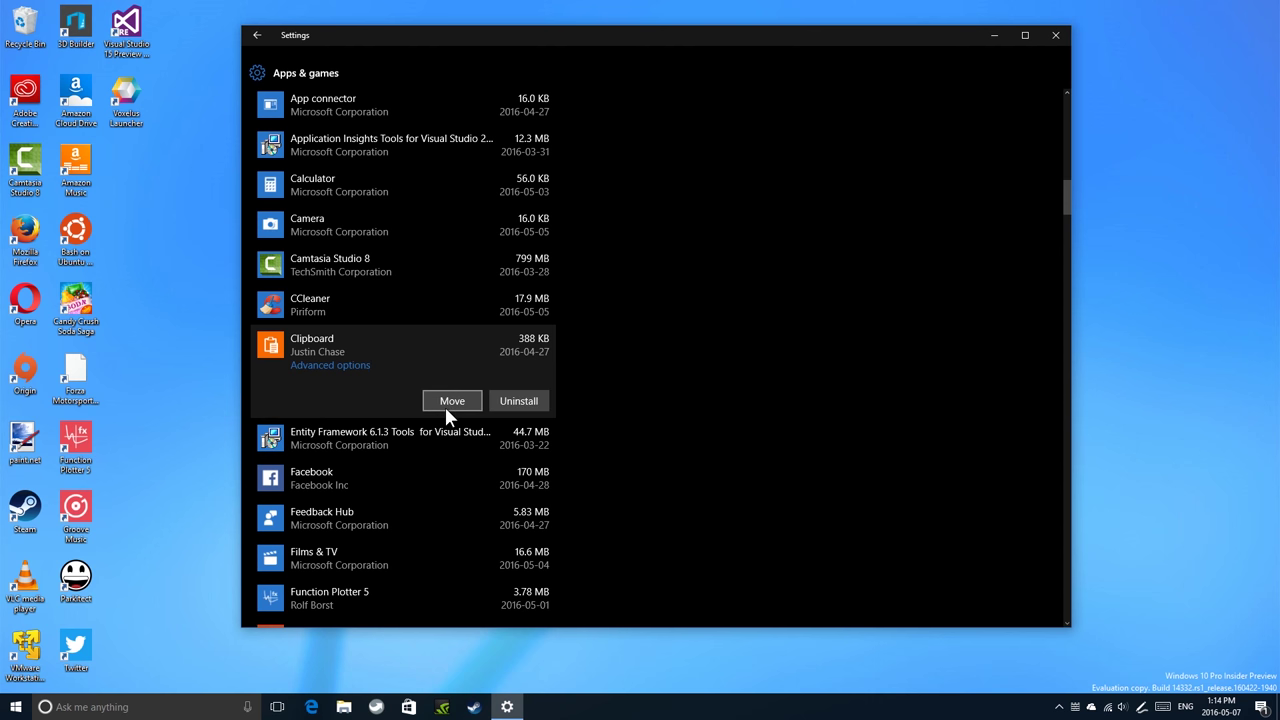
{"action": "left_click", "coordinate": [445, 407]}
{"action": "left_click", "coordinate": [386, 344]}
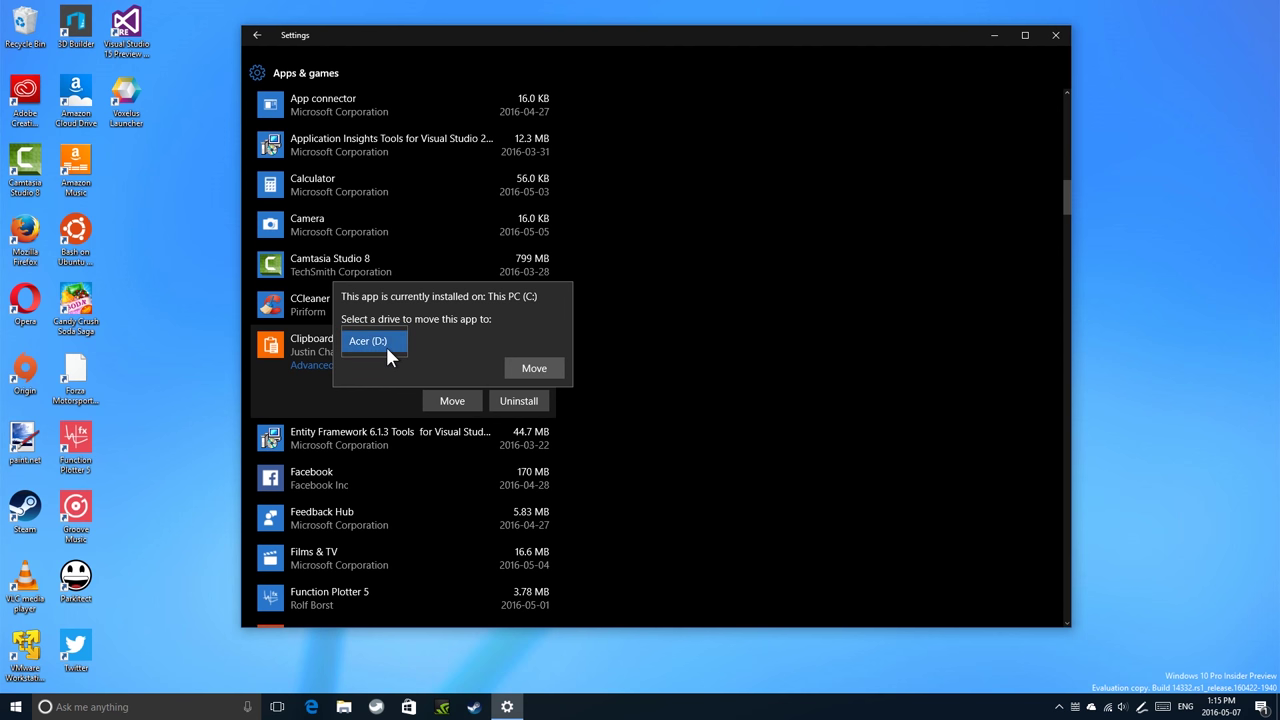
{"action": "left_click", "coordinate": [386, 344]}
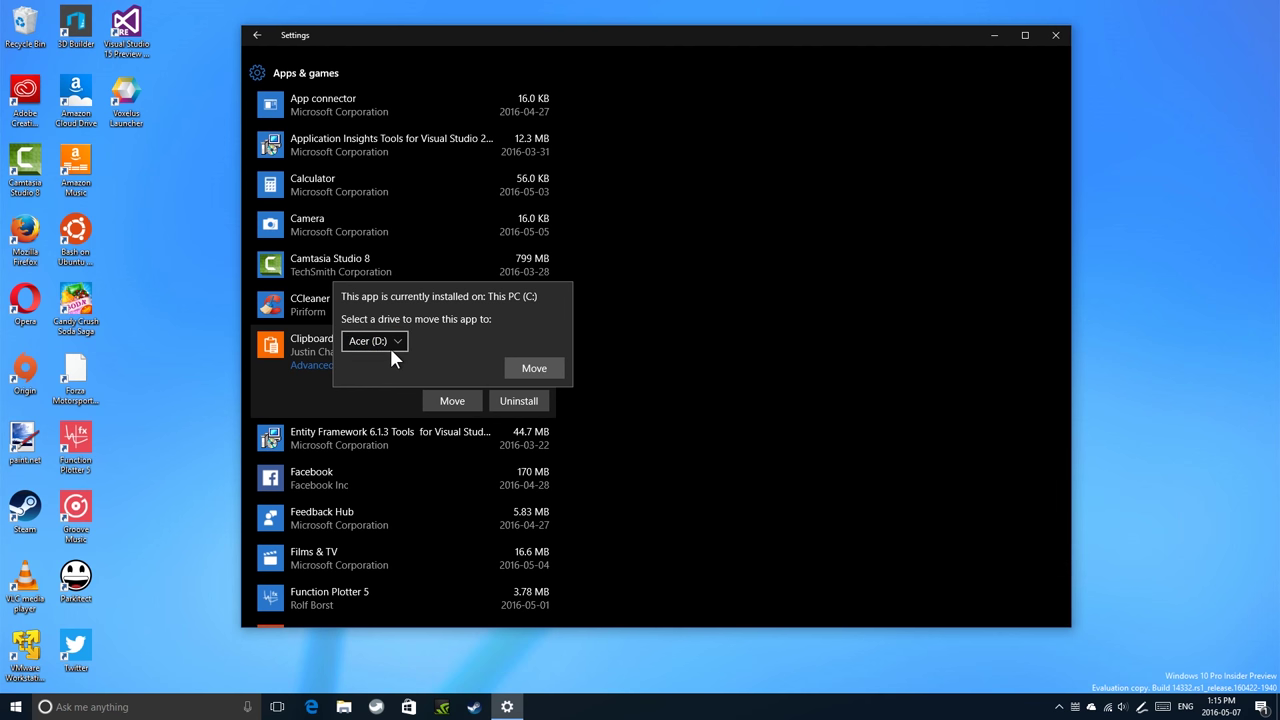
{"action": "left_click", "coordinate": [388, 341]}
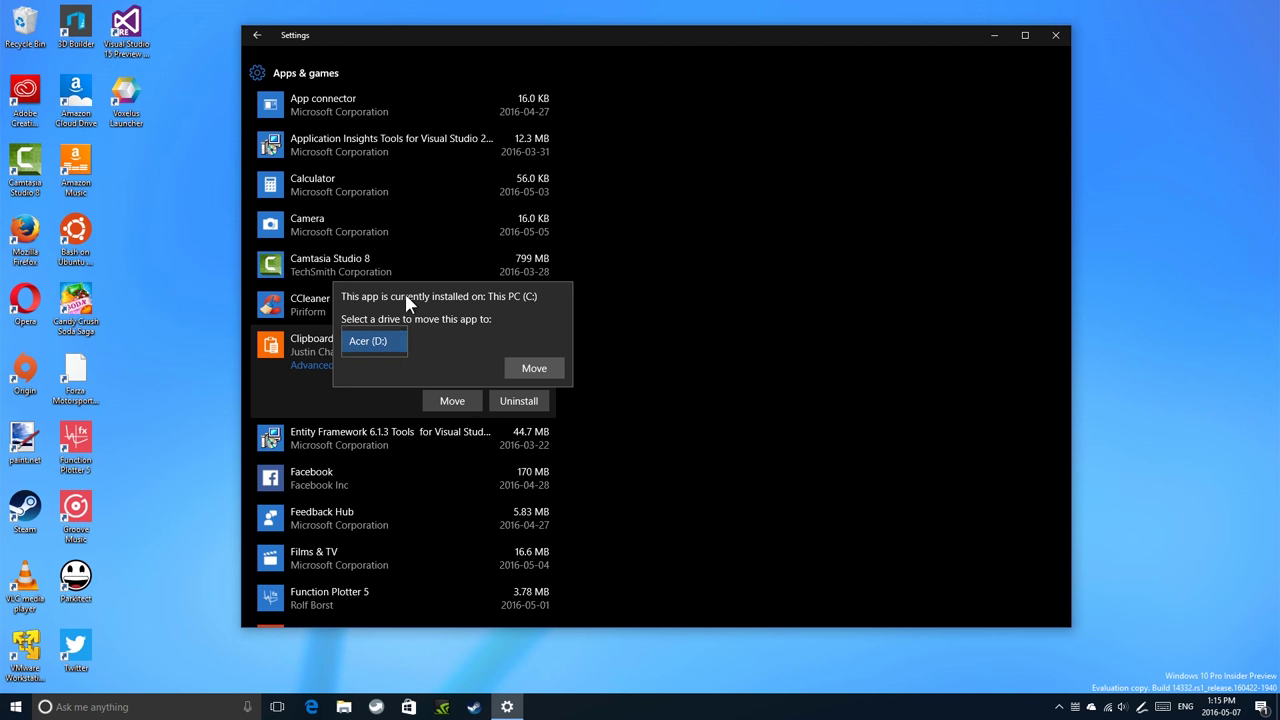
{"action": "left_click", "coordinate": [389, 342]}
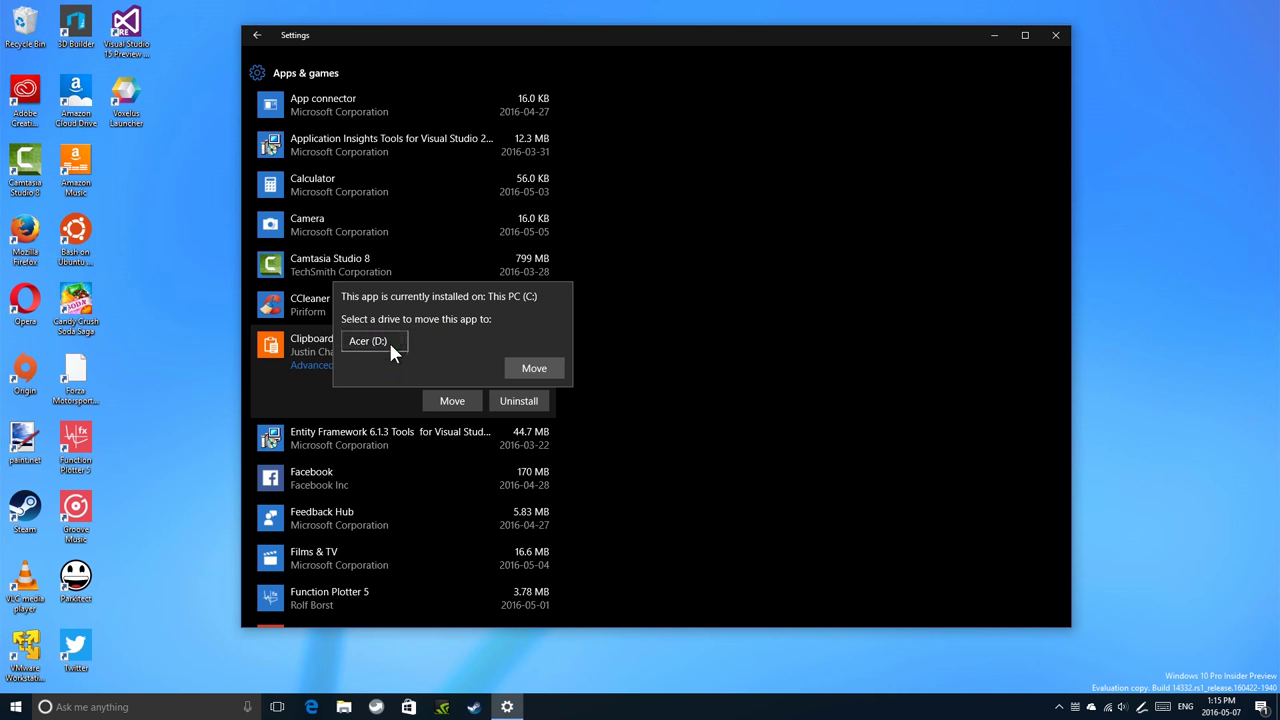
{"action": "left_click", "coordinate": [543, 371]}
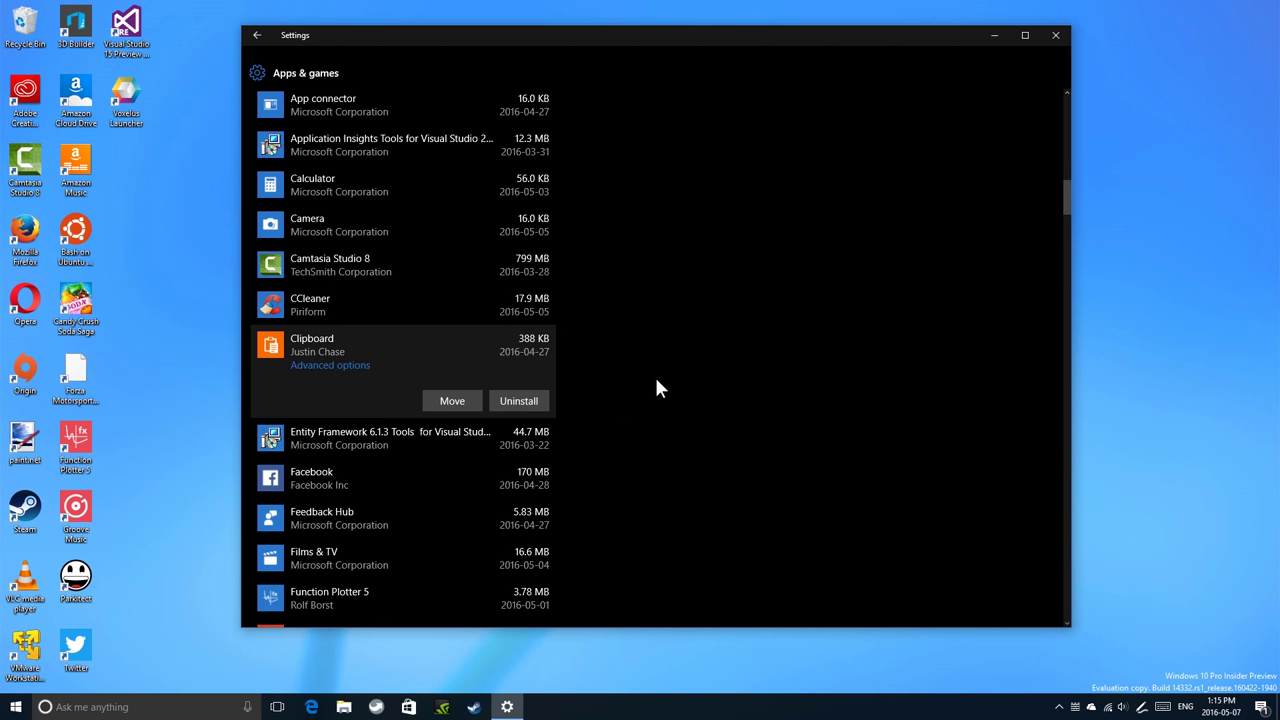
Scroll the C: list until Clipboard is gone, then check the Git and Get Started options
{"action": "scroll", "coordinate": [560, 420], "scroll_direction": "up", "scroll_amount": 8}
{"action": "scroll", "coordinate": [524, 440], "scroll_direction": "up", "scroll_amount": 5}
{"action": "scroll", "coordinate": [524, 440], "scroll_direction": "down", "scroll_amount": 10}
{"action": "scroll", "coordinate": [524, 440], "scroll_direction": "down", "scroll_amount": 5}
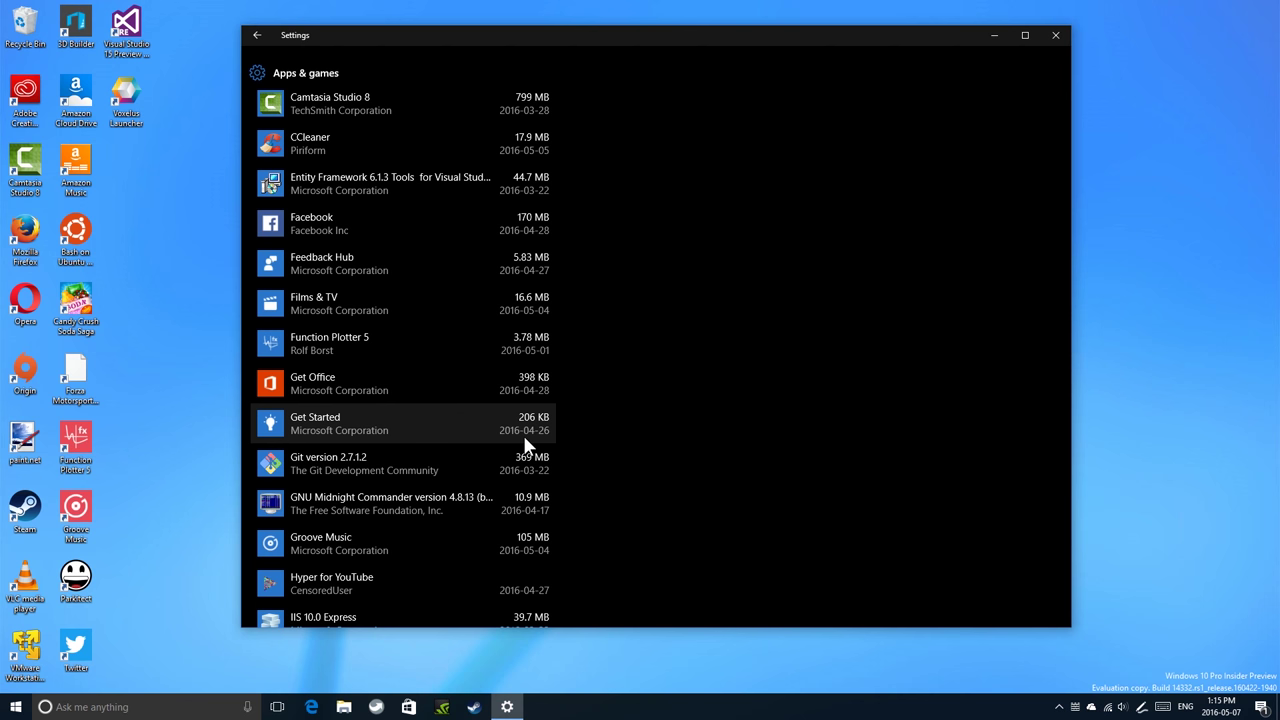
{"action": "scroll", "coordinate": [530, 340], "scroll_direction": "up", "scroll_amount": 4}
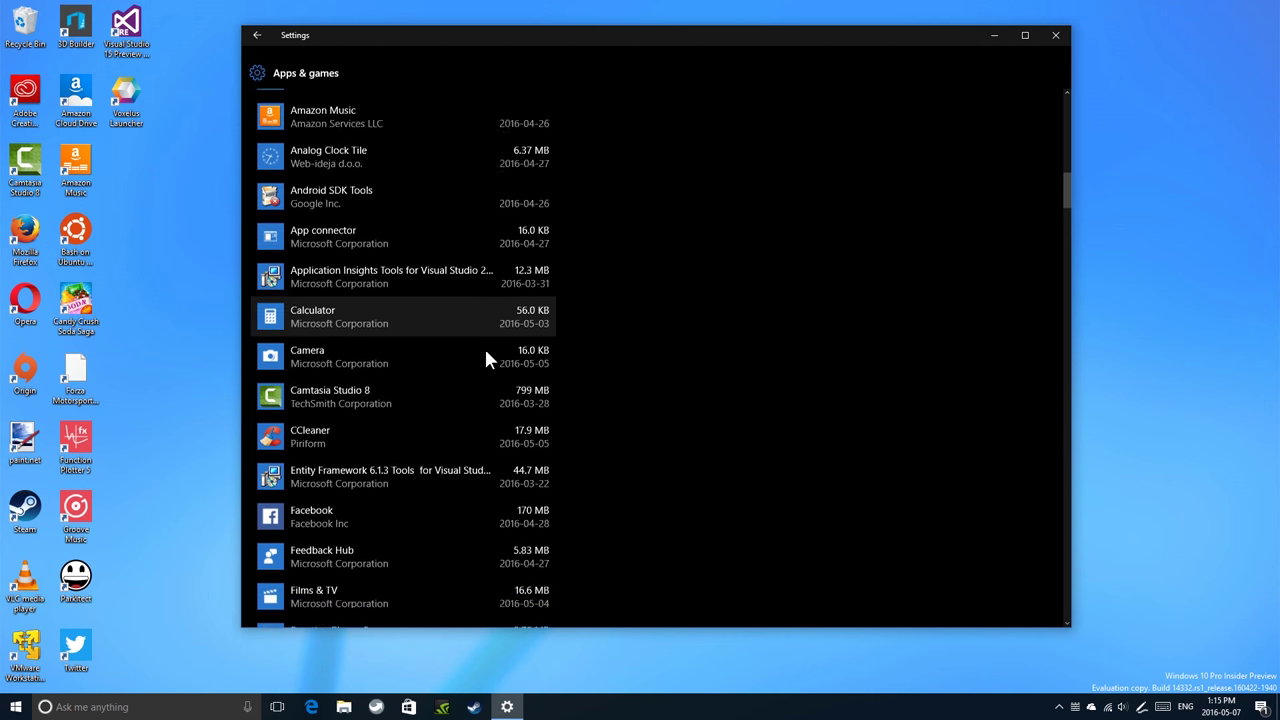
{"action": "scroll", "coordinate": [484, 355], "scroll_direction": "down", "scroll_amount": 5}
{"action": "left_click", "coordinate": [450, 298]}
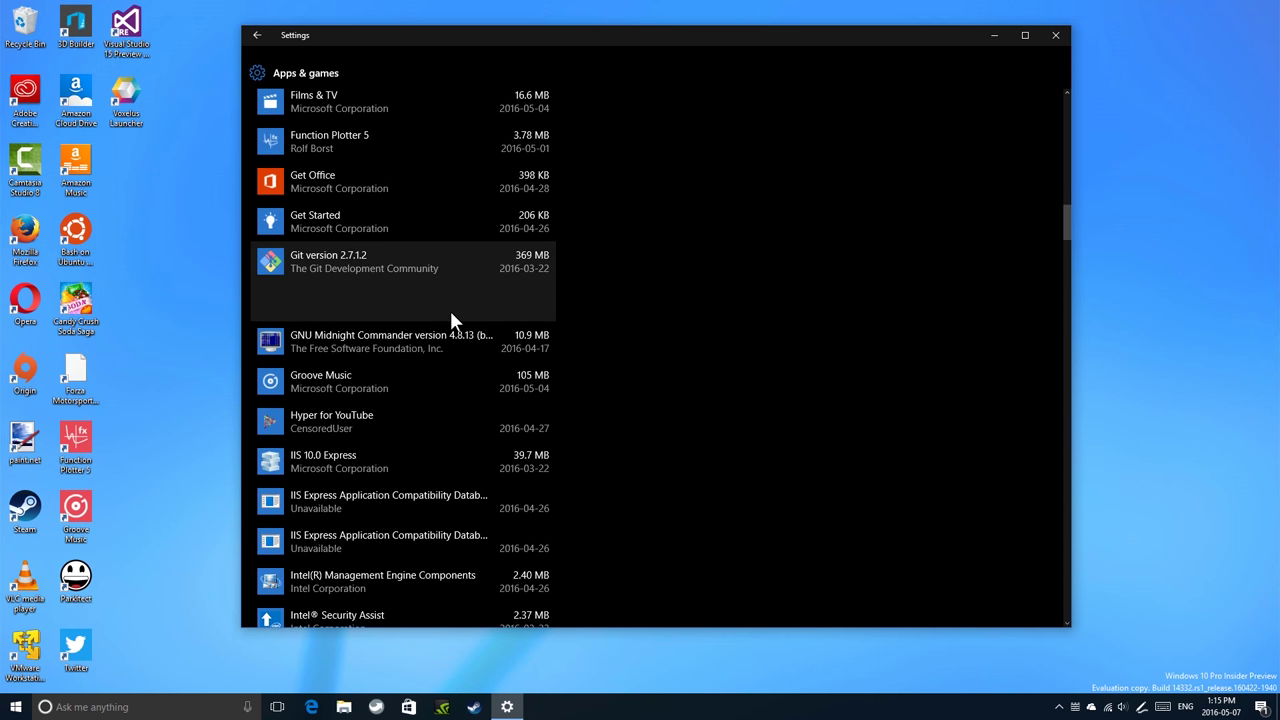
{"action": "left_click", "coordinate": [419, 236]}
Check whether Function Plotter 5, Feedback Hub, GNU Midnight Commander and Films & TV can be moved
{"action": "scroll", "coordinate": [366, 407], "scroll_direction": "up", "scroll_amount": 5}
{"action": "left_click", "coordinate": [400, 384]}
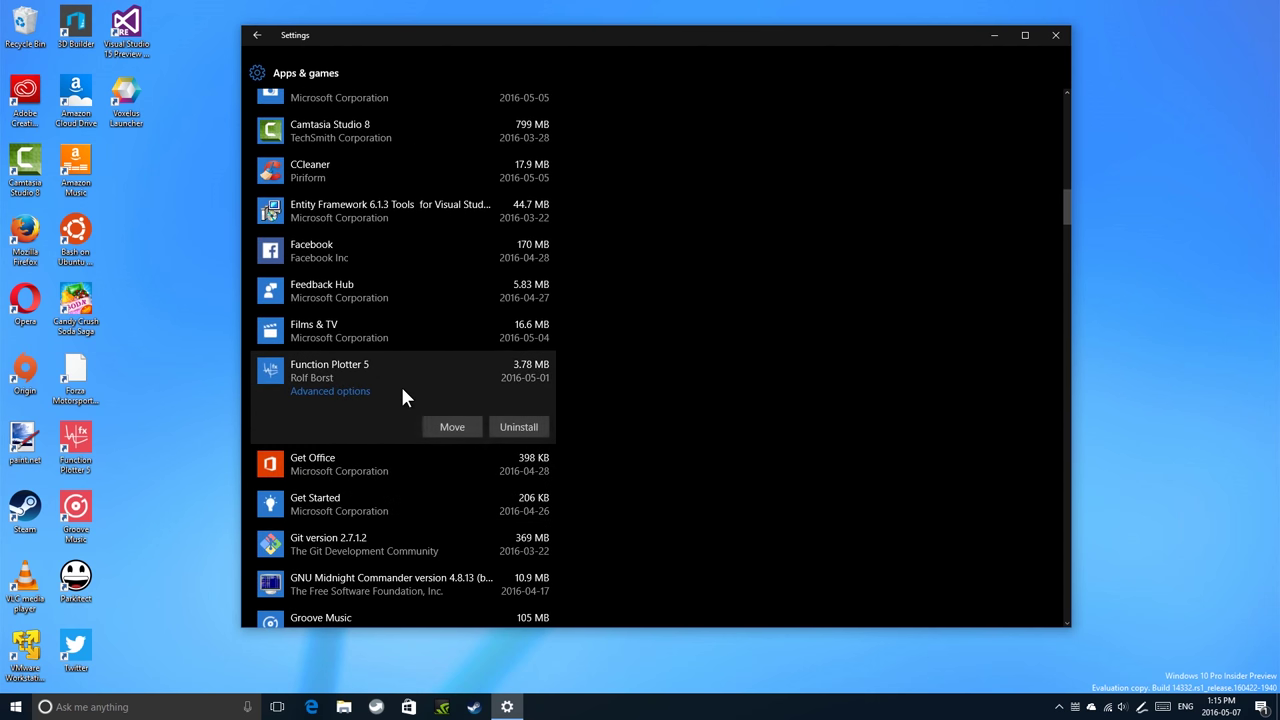
{"action": "left_click", "coordinate": [425, 290]}
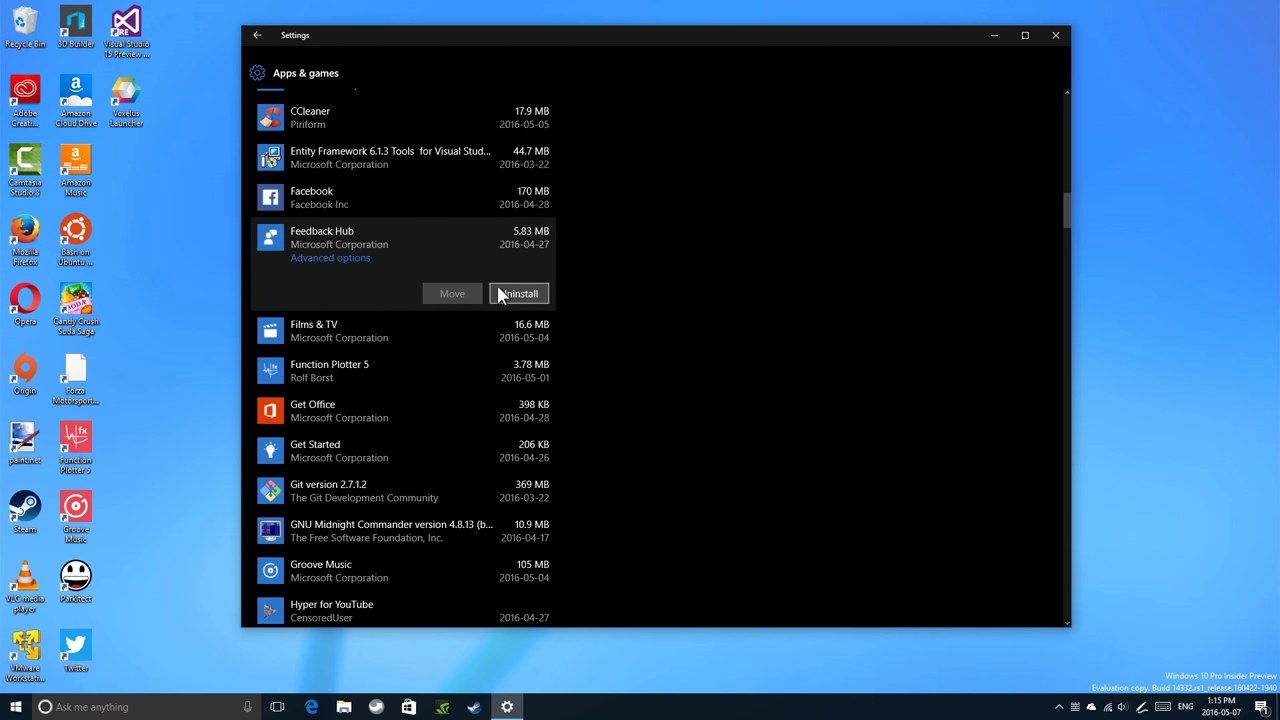
{"action": "scroll", "coordinate": [423, 305], "scroll_direction": "down", "scroll_amount": 3}
{"action": "left_click", "coordinate": [423, 305]}
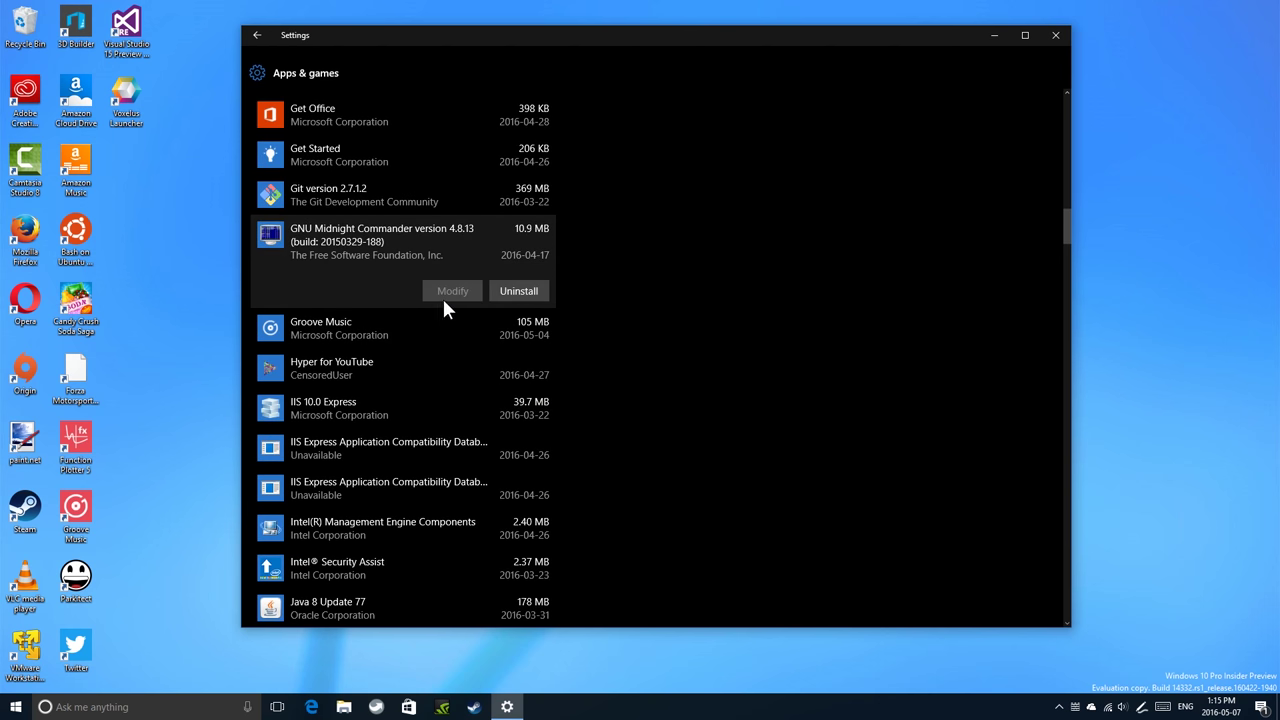
{"action": "scroll", "coordinate": [444, 302], "scroll_direction": "up", "scroll_amount": 3}
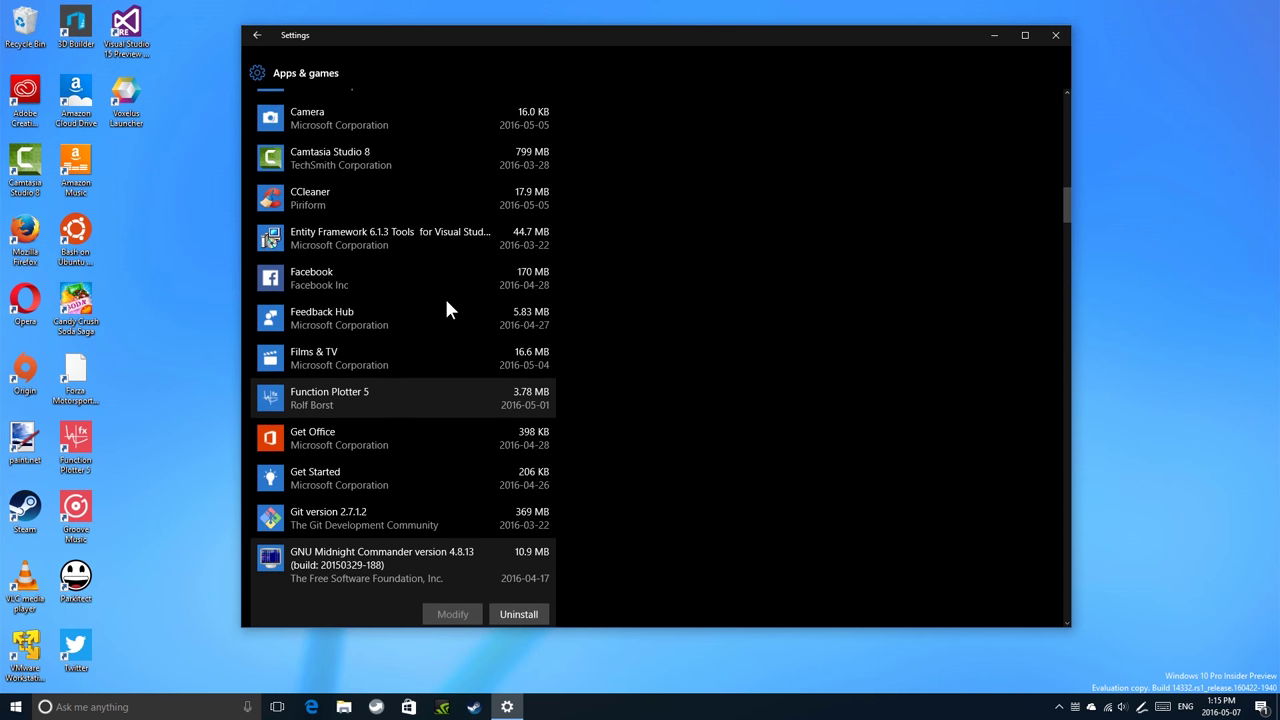
{"action": "left_click", "coordinate": [366, 334]}
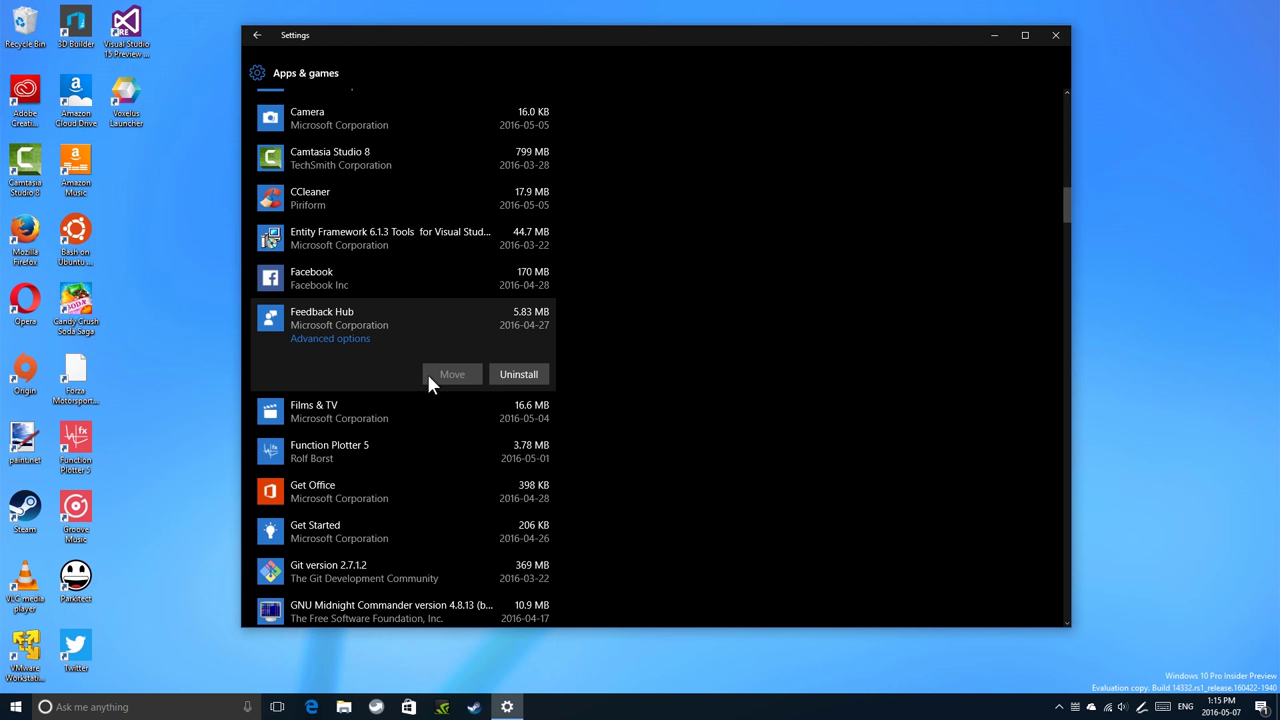
{"action": "left_click", "coordinate": [395, 411]}
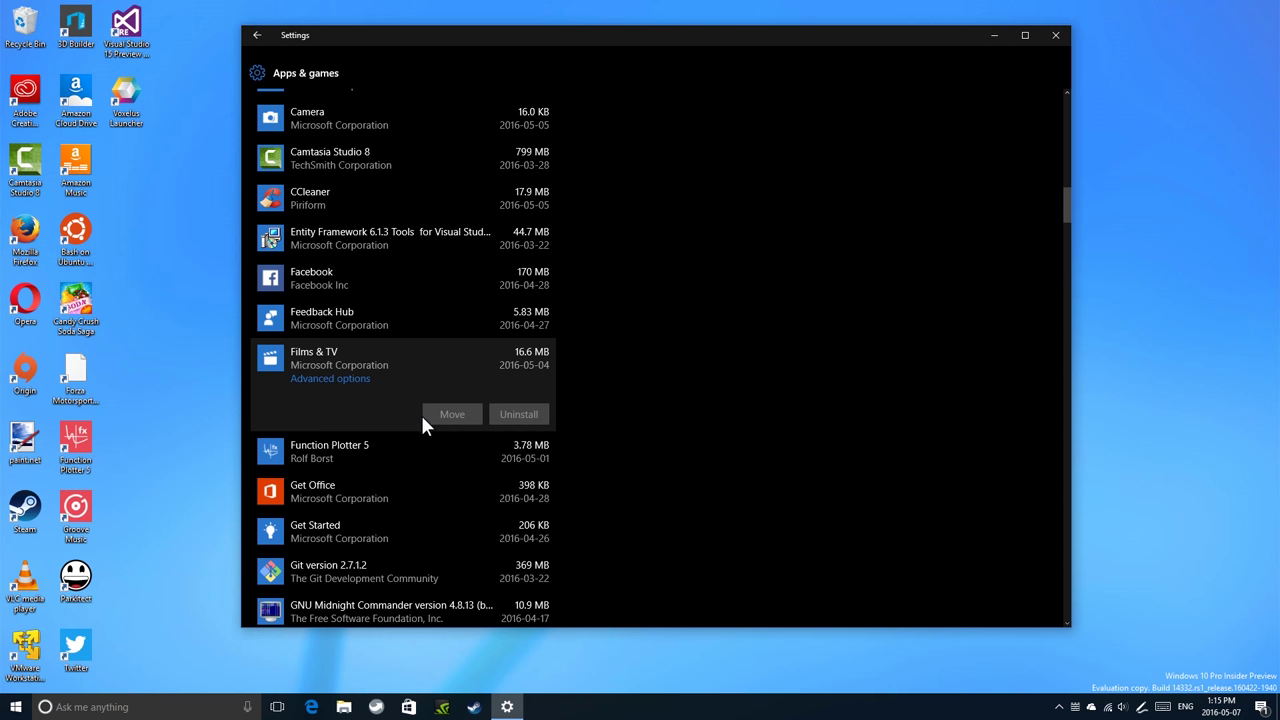
{"action": "scroll", "coordinate": [437, 326], "scroll_direction": "up", "scroll_amount": 5}
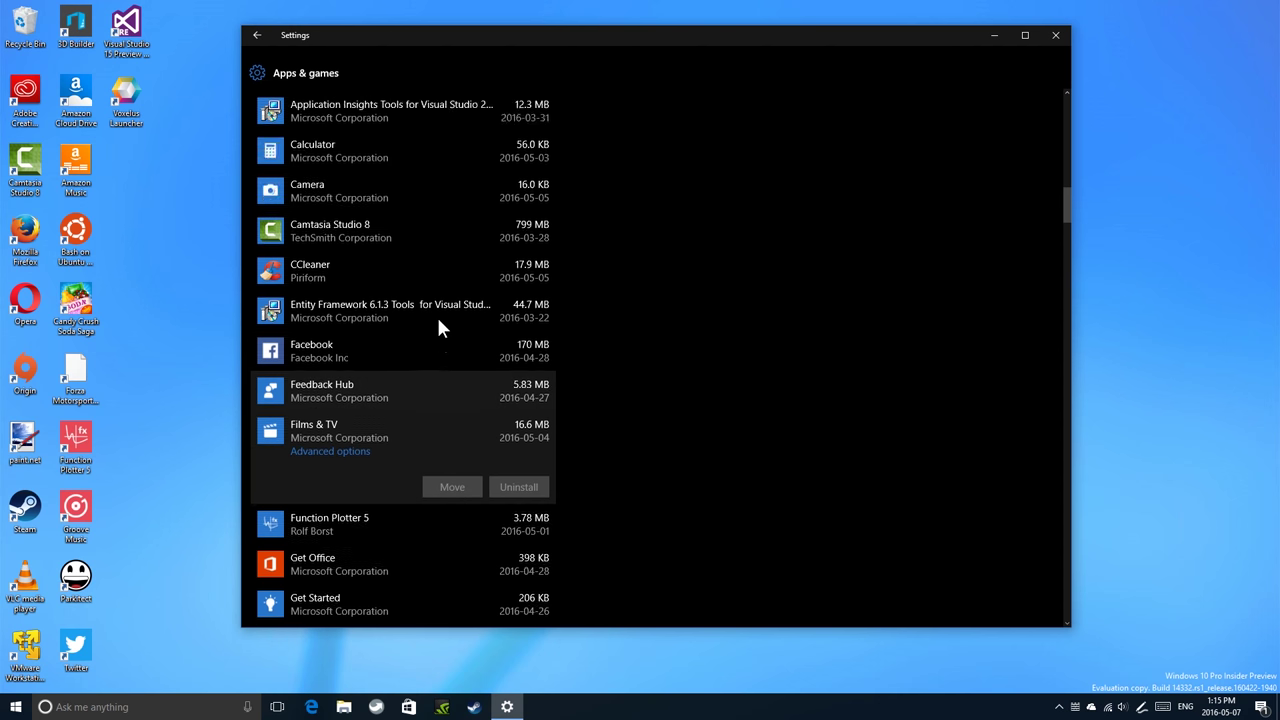
{"action": "scroll", "coordinate": [437, 326], "scroll_direction": "up", "scroll_amount": 10}
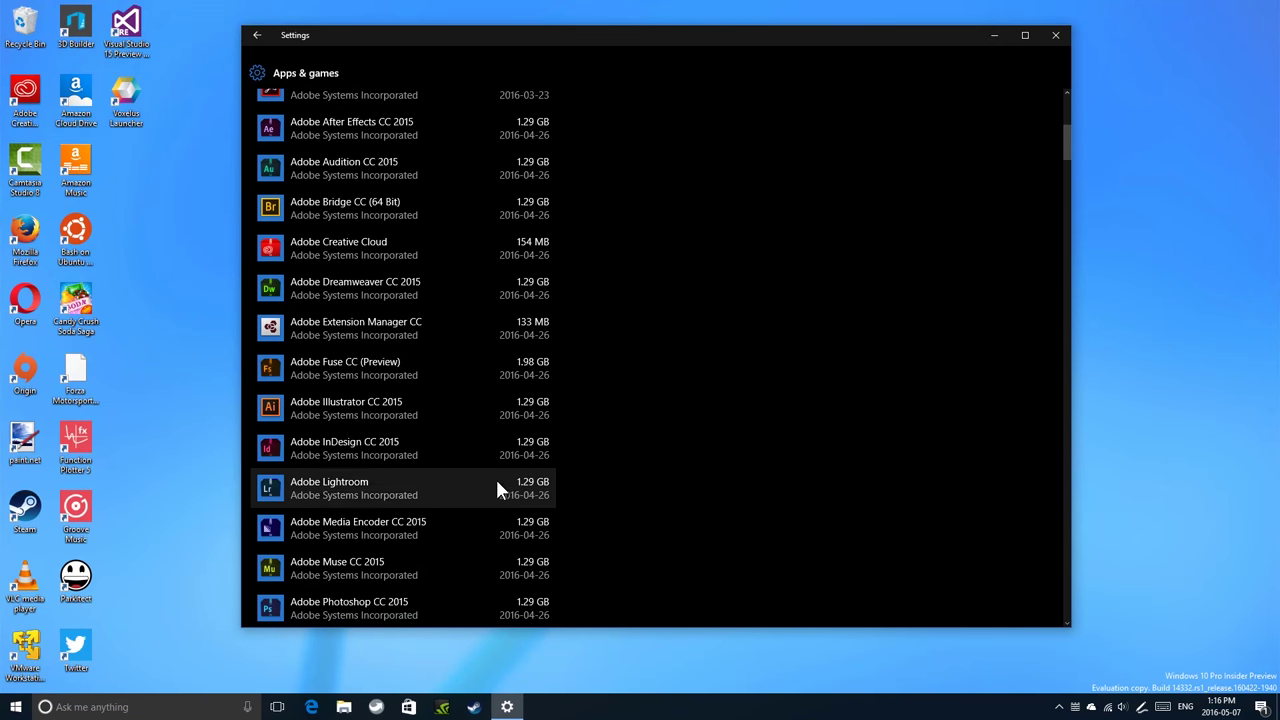
{"action": "scroll", "coordinate": [442, 496], "scroll_direction": "up", "scroll_amount": 10}
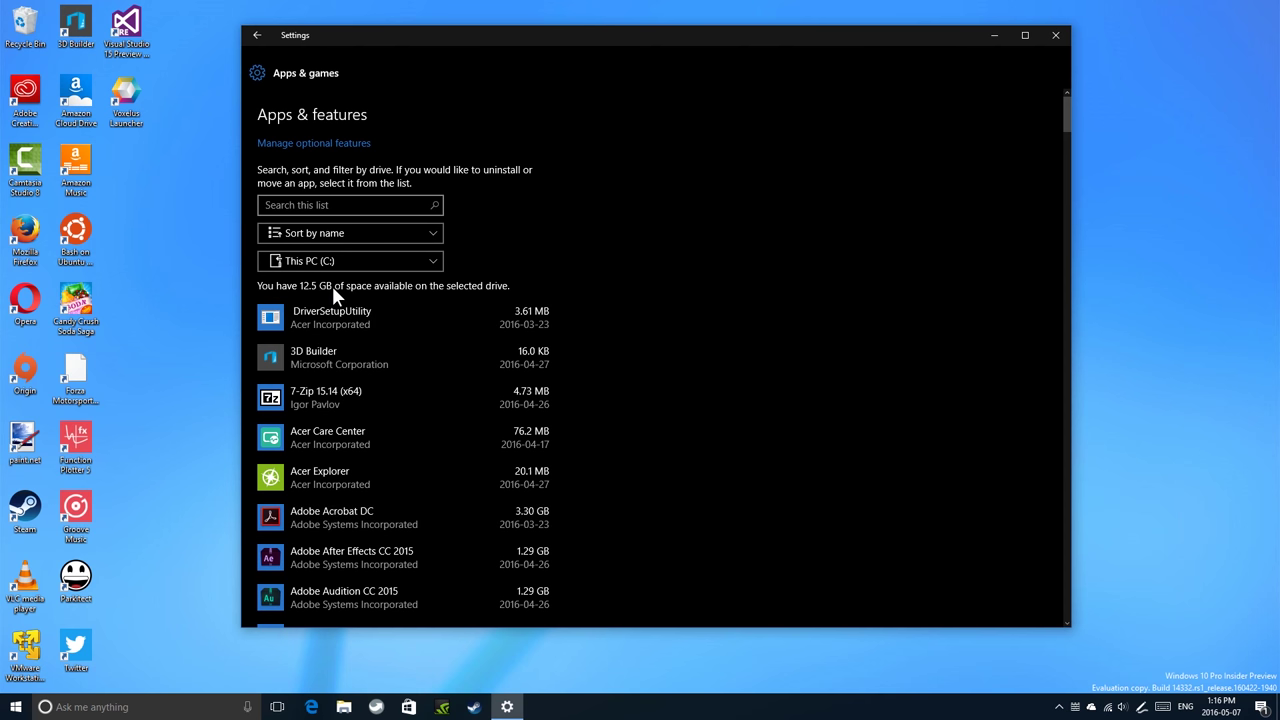
Filter the app list to Acer (D:), showing Clipboard at 204 KB and movable Forza Motorsport 6
{"action": "left_click", "coordinate": [352, 262]}
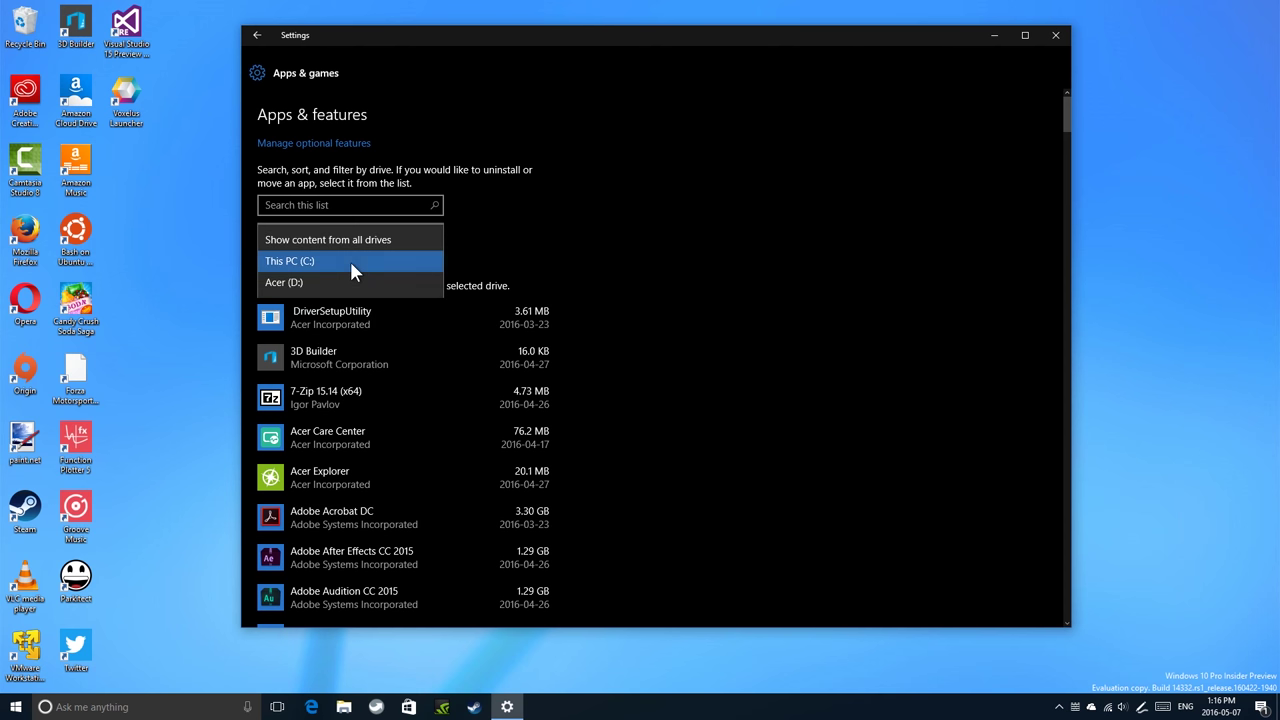
{"action": "left_click", "coordinate": [350, 286]}
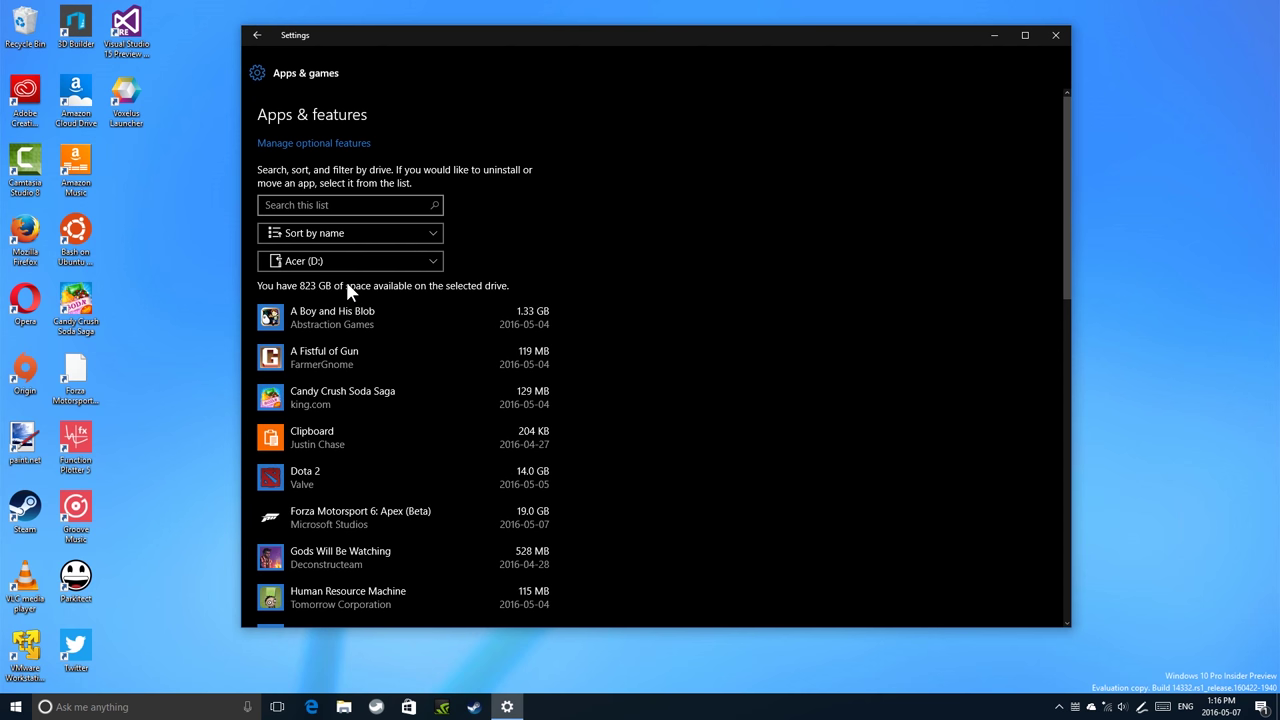
{"action": "scroll", "coordinate": [362, 404], "scroll_direction": "down", "scroll_amount": 8}
{"action": "scroll", "coordinate": [362, 402], "scroll_direction": "up", "scroll_amount": 5}
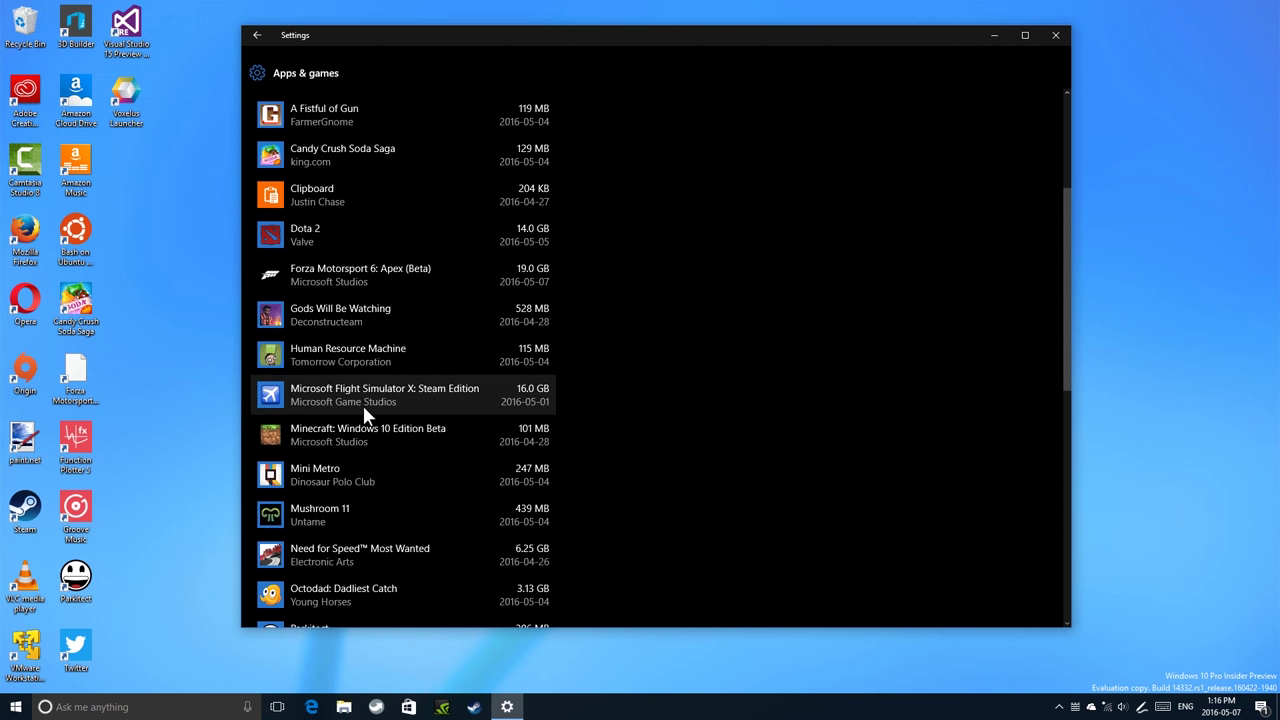
{"action": "left_click", "coordinate": [370, 275]}
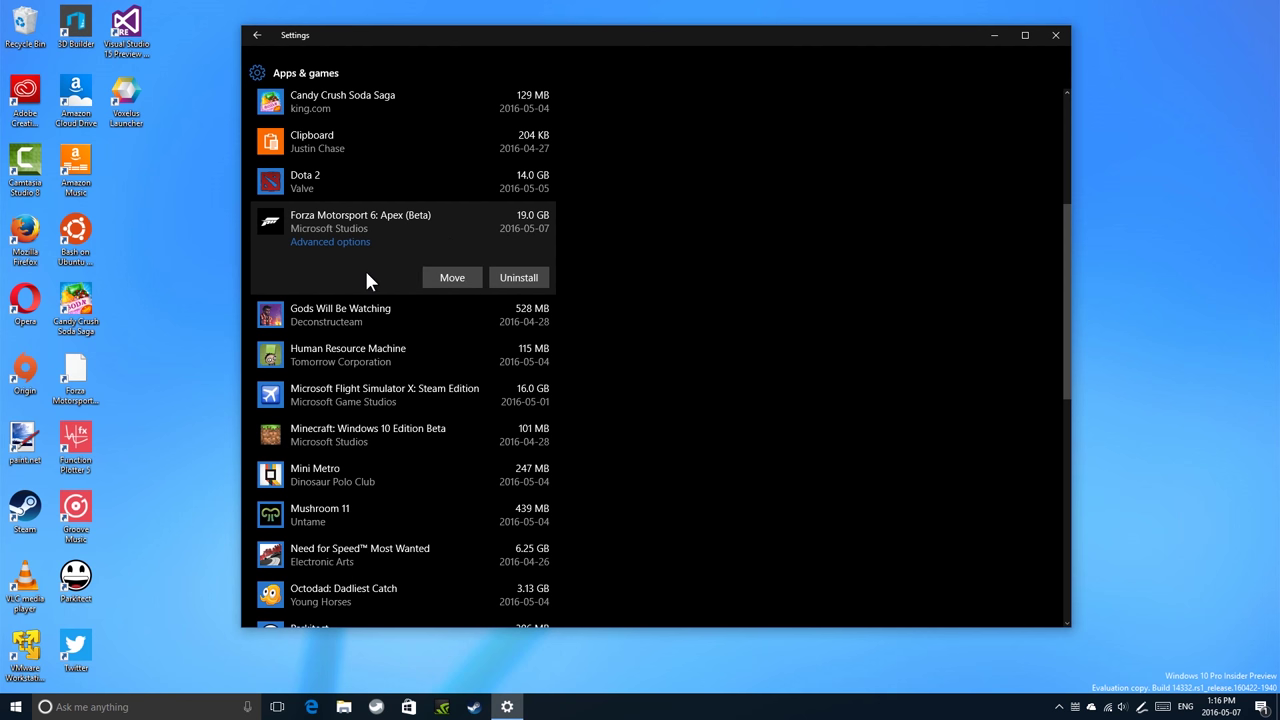
{"action": "scroll", "coordinate": [337, 310], "scroll_direction": "up", "scroll_amount": 3}
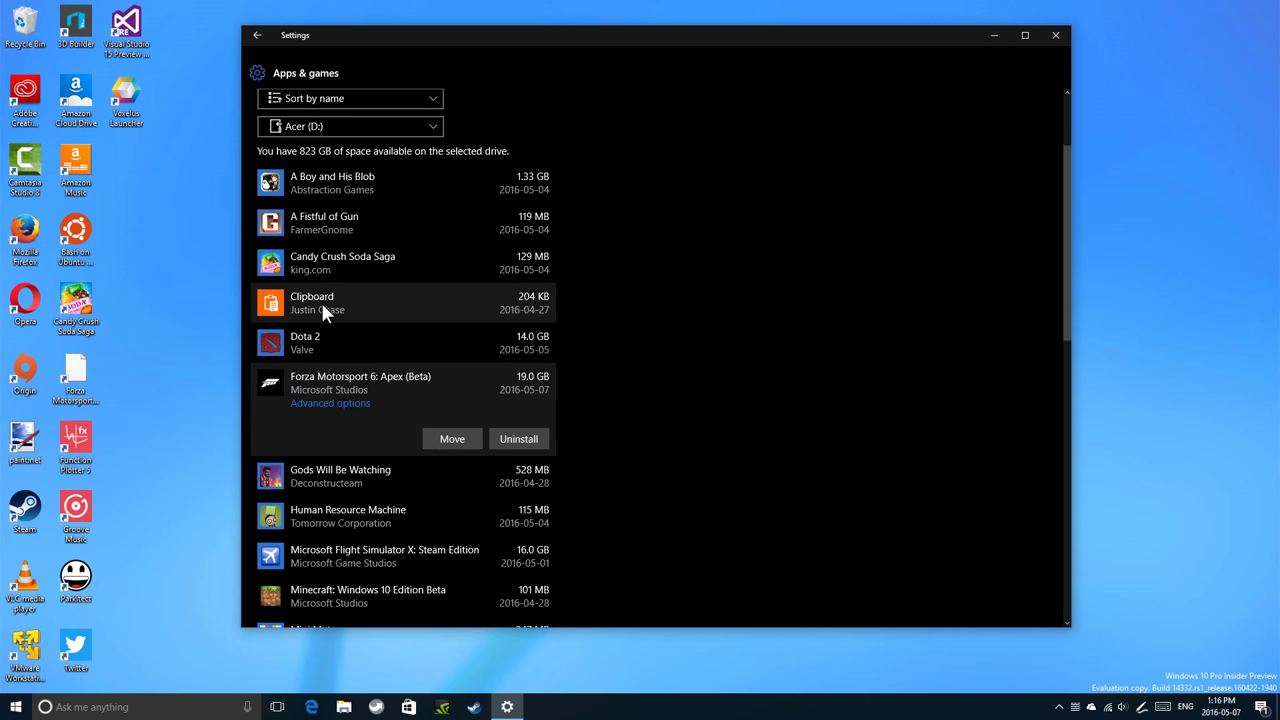
Move Clipboard off Acer (D:), then check Candy Crush Soda Saga and A Fistful of Gun options
{"action": "left_click", "coordinate": [315, 308]}
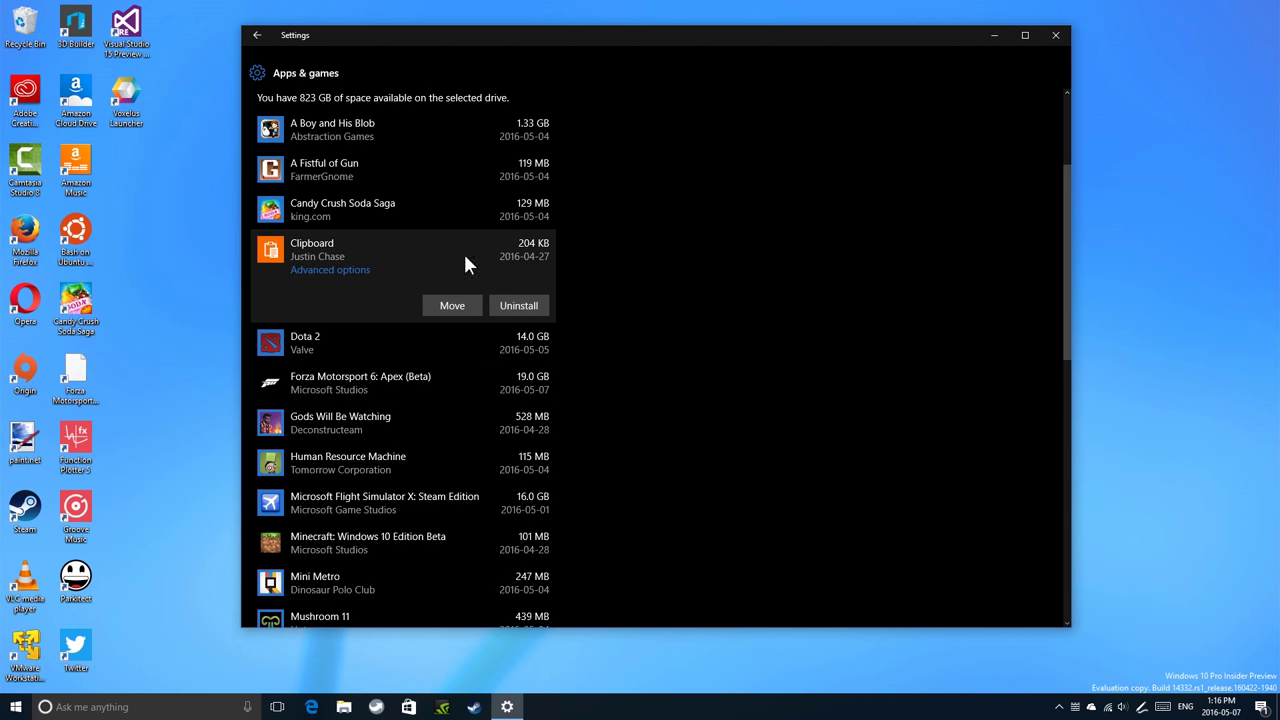
{"action": "left_click", "coordinate": [445, 308]}
{"action": "left_click", "coordinate": [533, 275]}
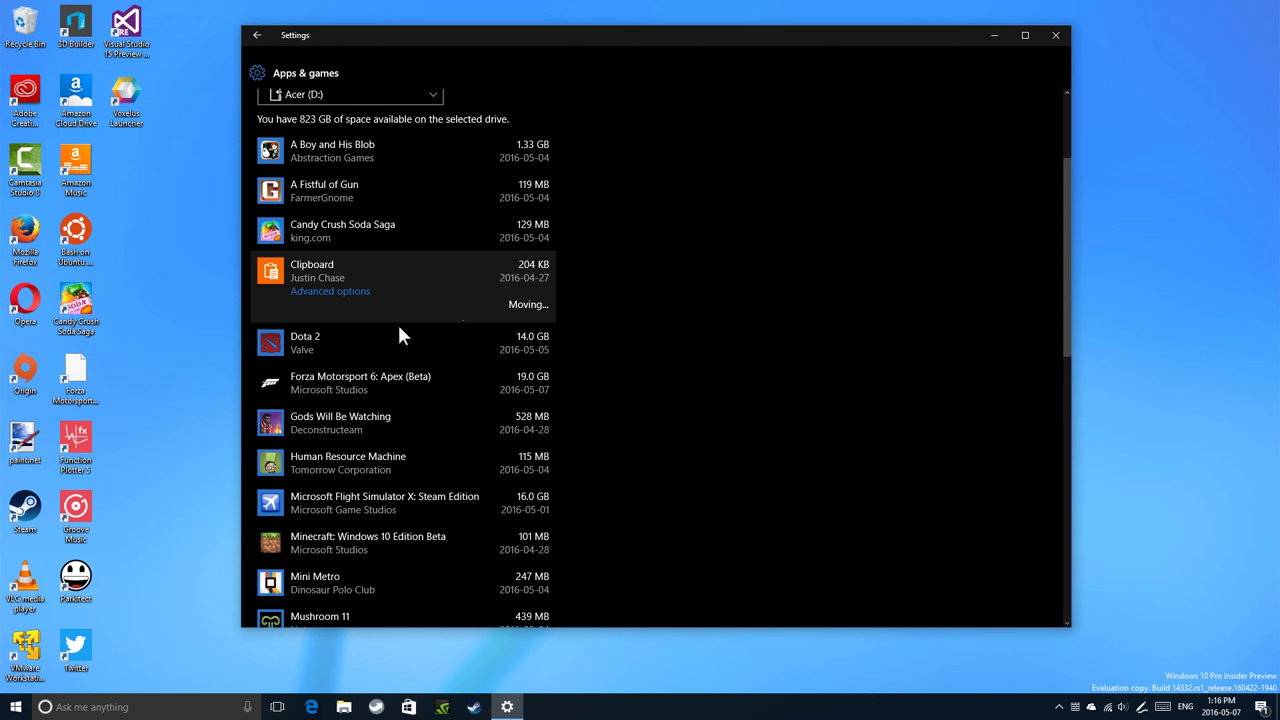
{"action": "left_click", "coordinate": [348, 414]}
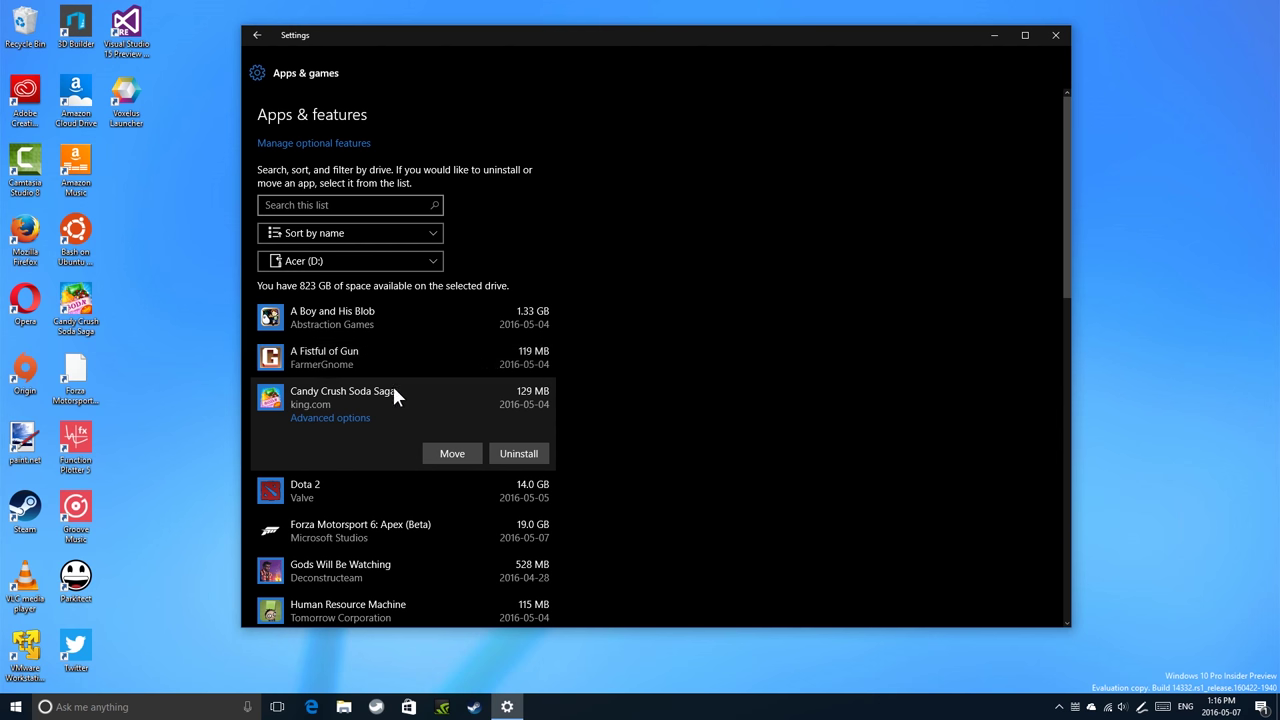
{"action": "left_click", "coordinate": [407, 356]}
{"action": "left_click", "coordinate": [440, 310]}
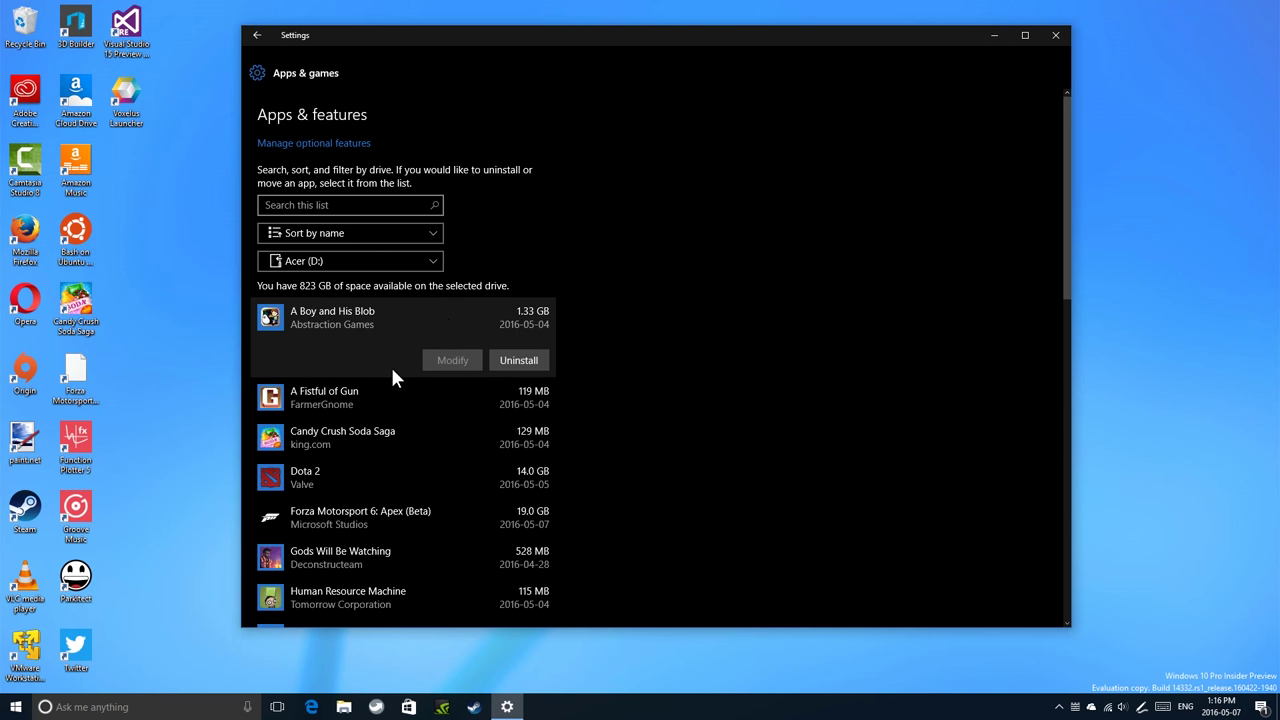
{"action": "scroll", "coordinate": [386, 375], "scroll_direction": "down", "scroll_amount": 3}
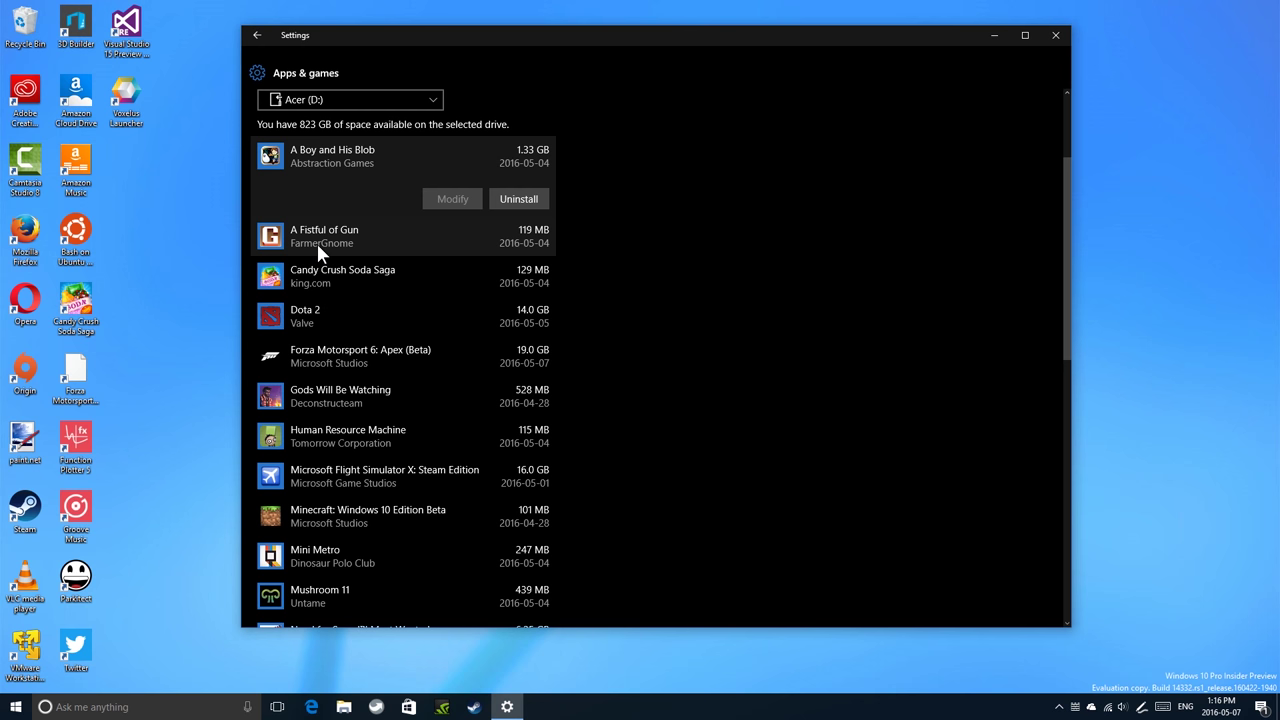
{"action": "left_click", "coordinate": [316, 241]}
{"action": "left_click", "coordinate": [342, 158]}
{"action": "scroll", "coordinate": [388, 240], "scroll_direction": "up", "scroll_amount": 3}
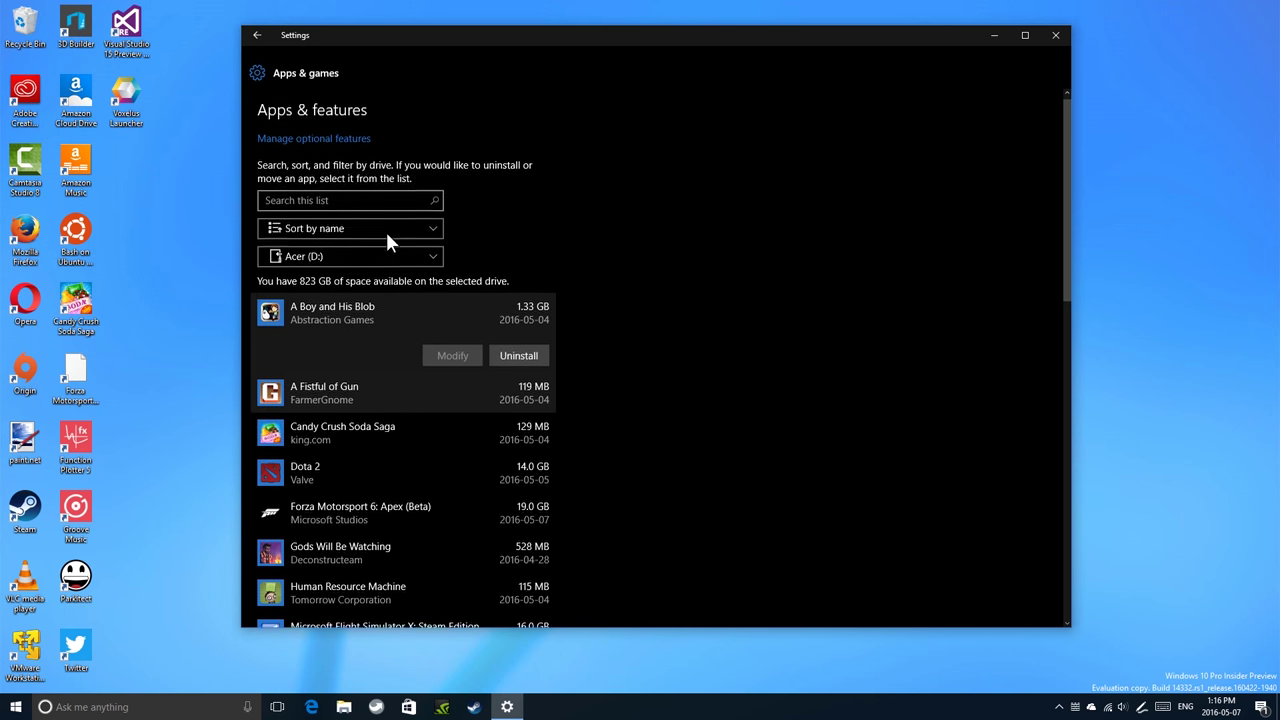
{"action": "left_click", "coordinate": [448, 404]}
{"action": "left_click", "coordinate": [456, 331]}
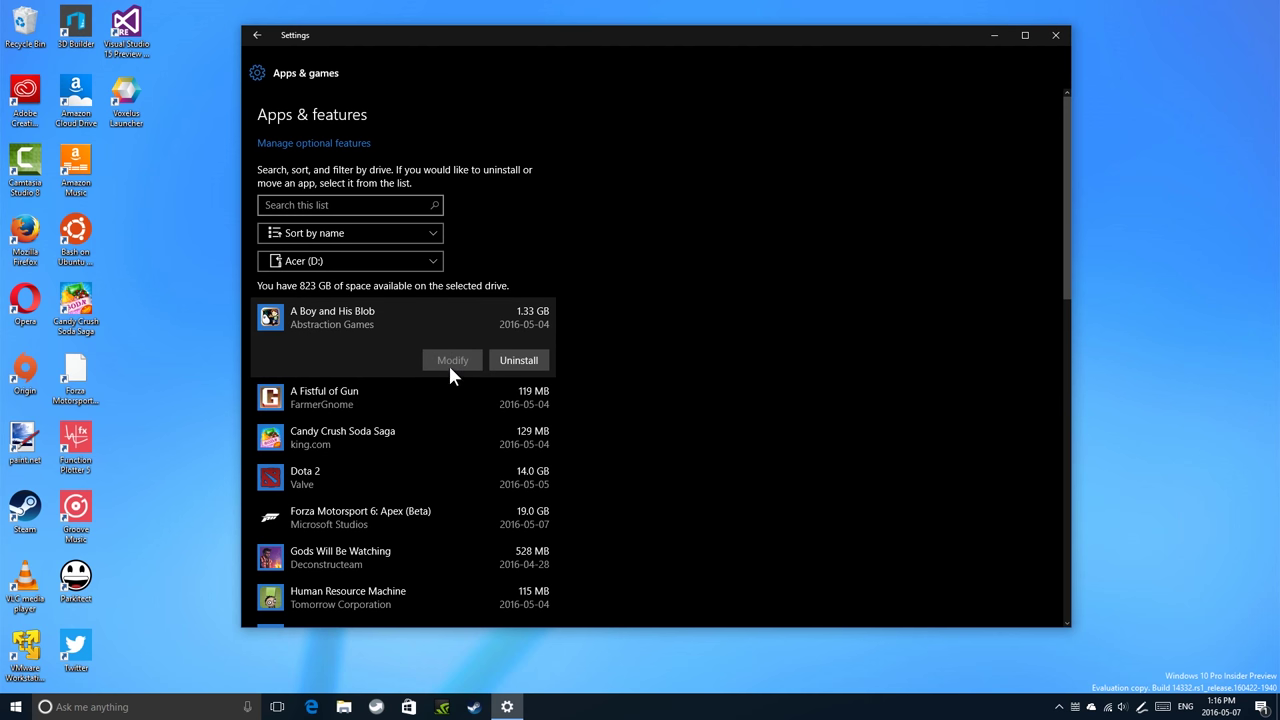